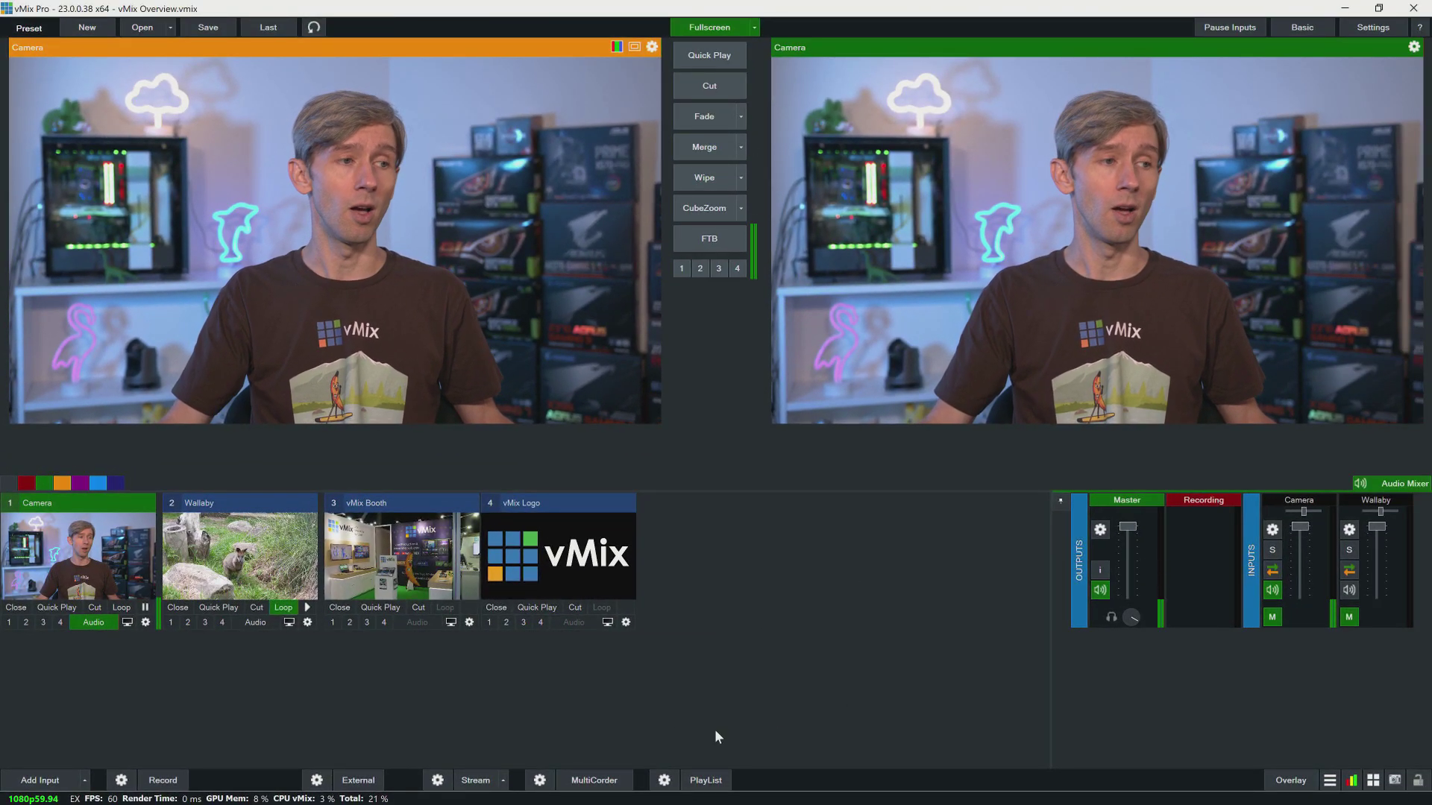
Step: Preview the Wallaby clip, fade it to output, then fade back to Camera
click(235, 568)
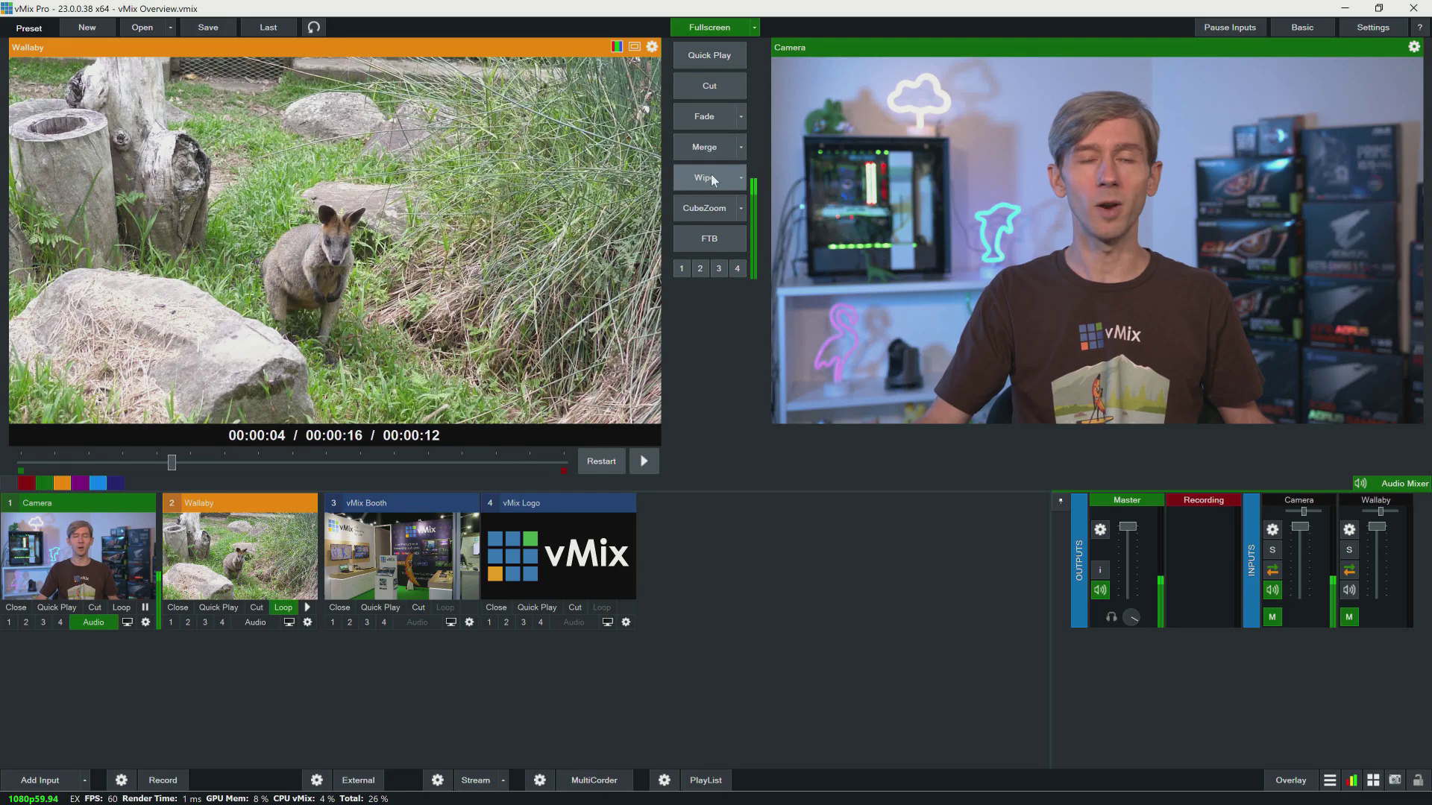
click(709, 120)
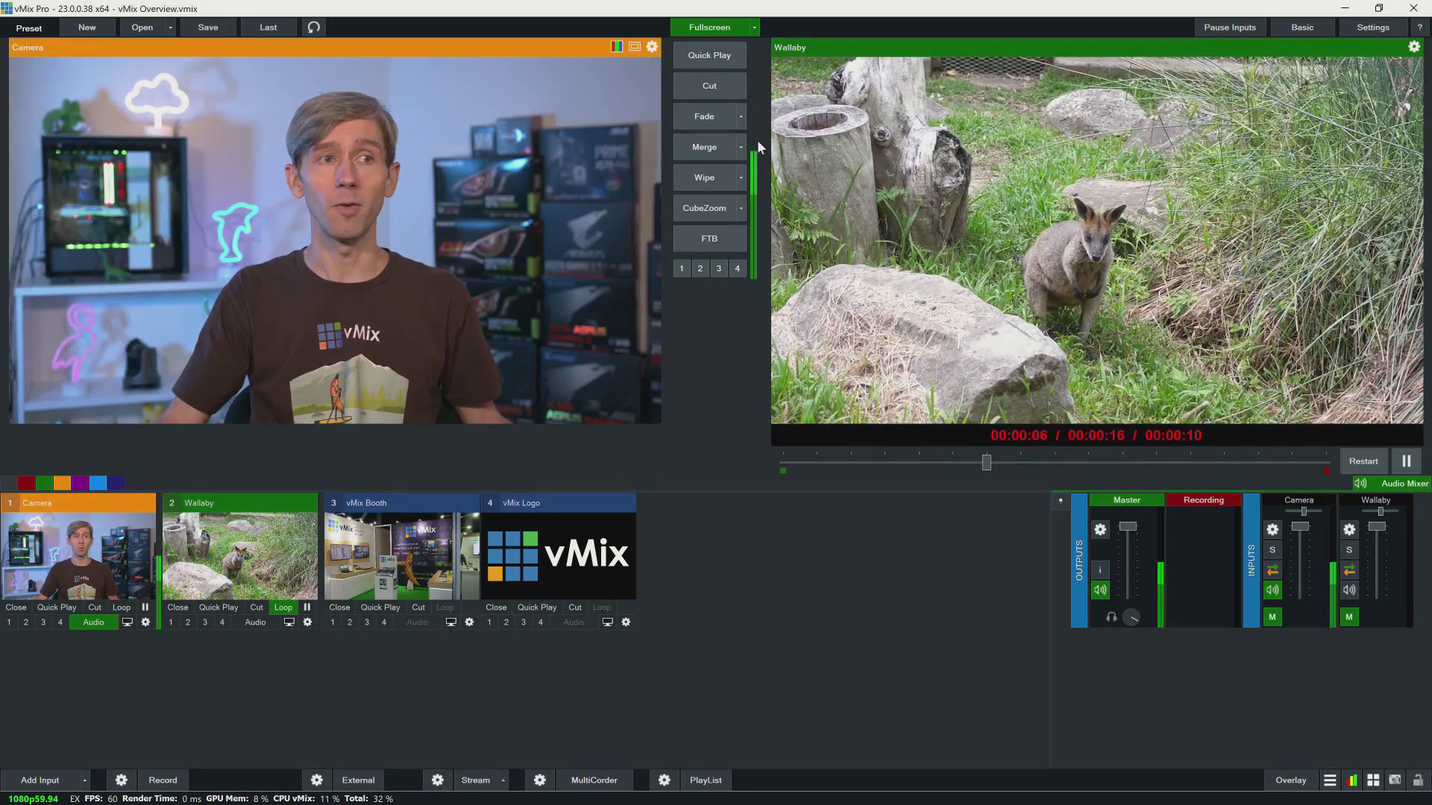
click(699, 113)
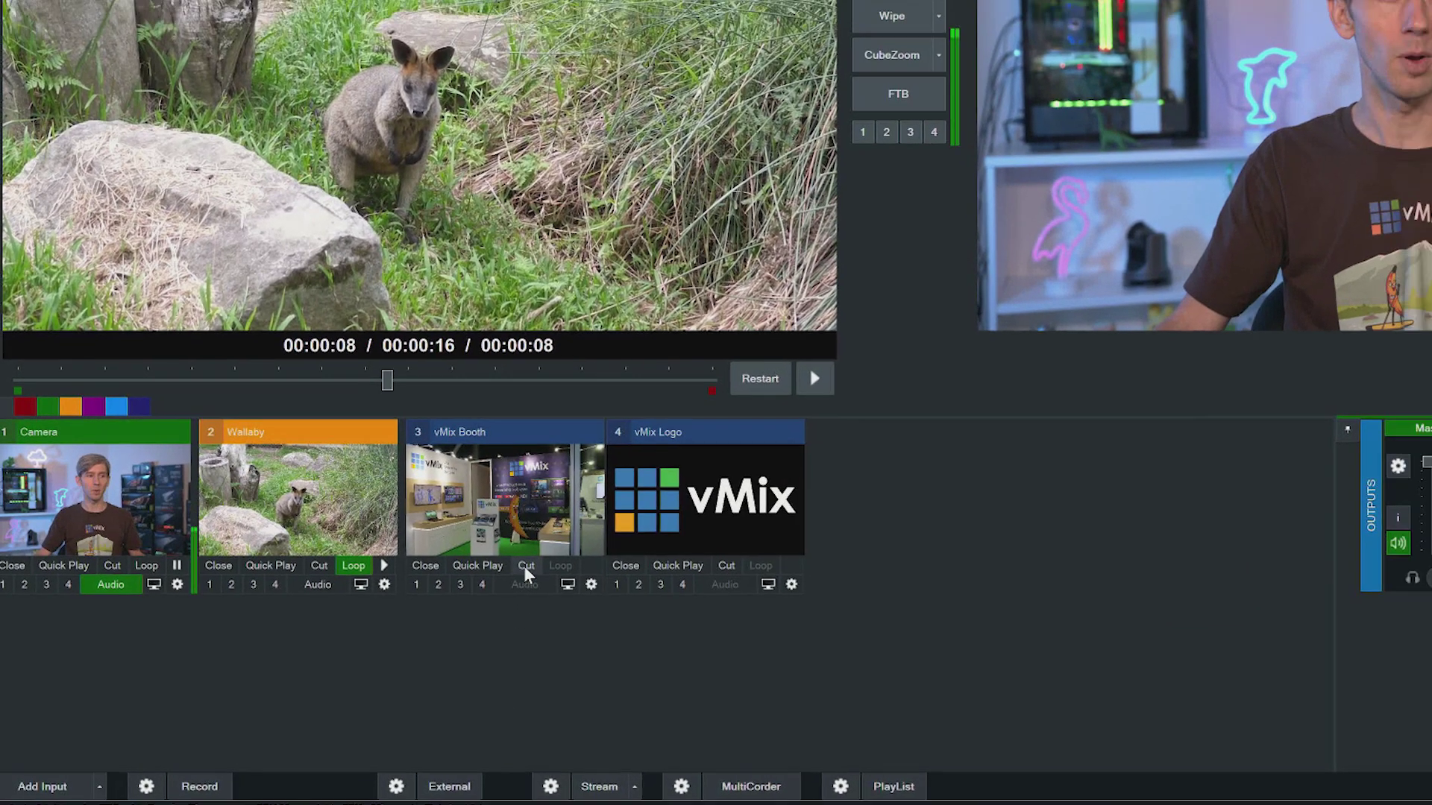
Step: Cut the vMix Booth input straight to the live output
click(525, 566)
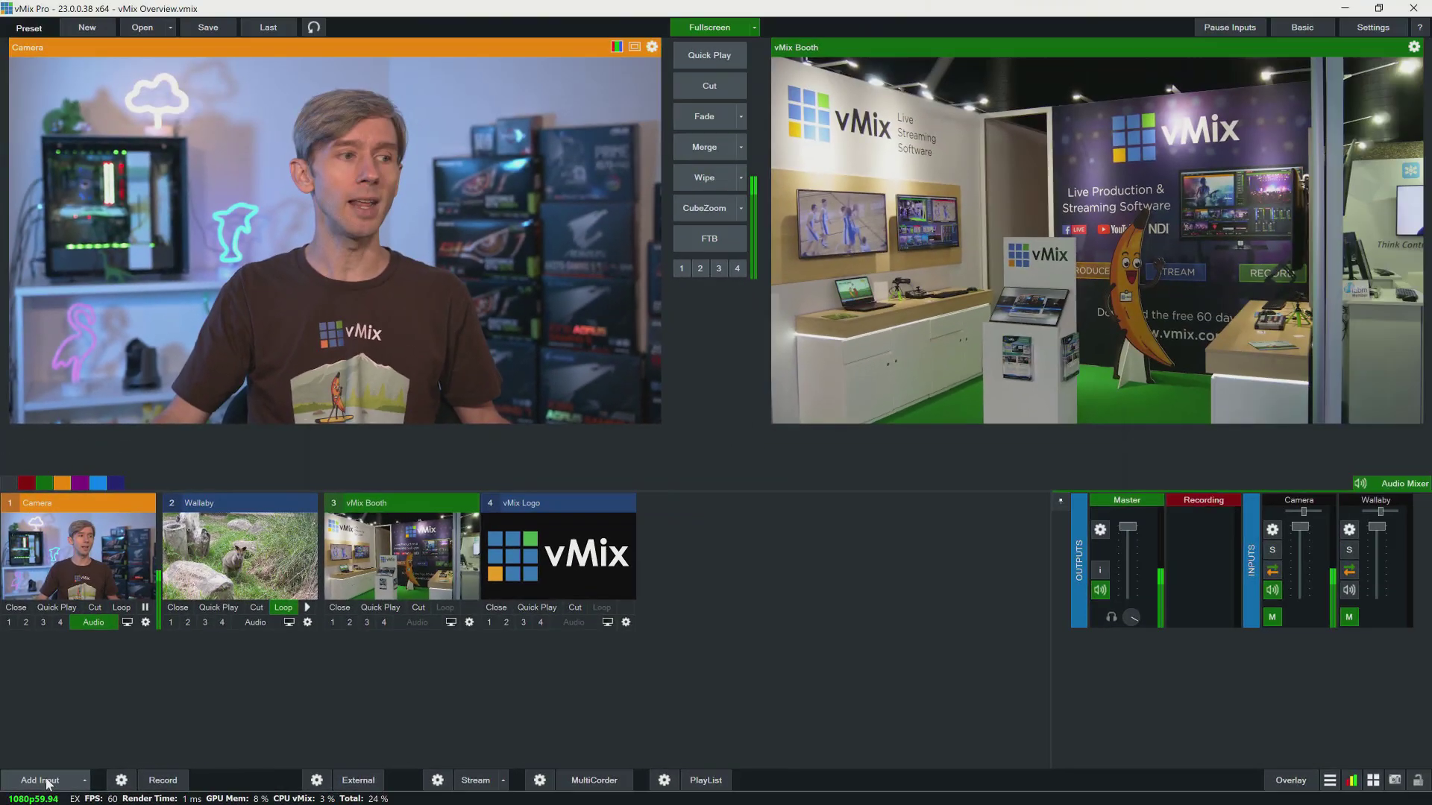
Step: Start a new Camera input using the DeckLink 8K Pro (2) 2 device
click(46, 782)
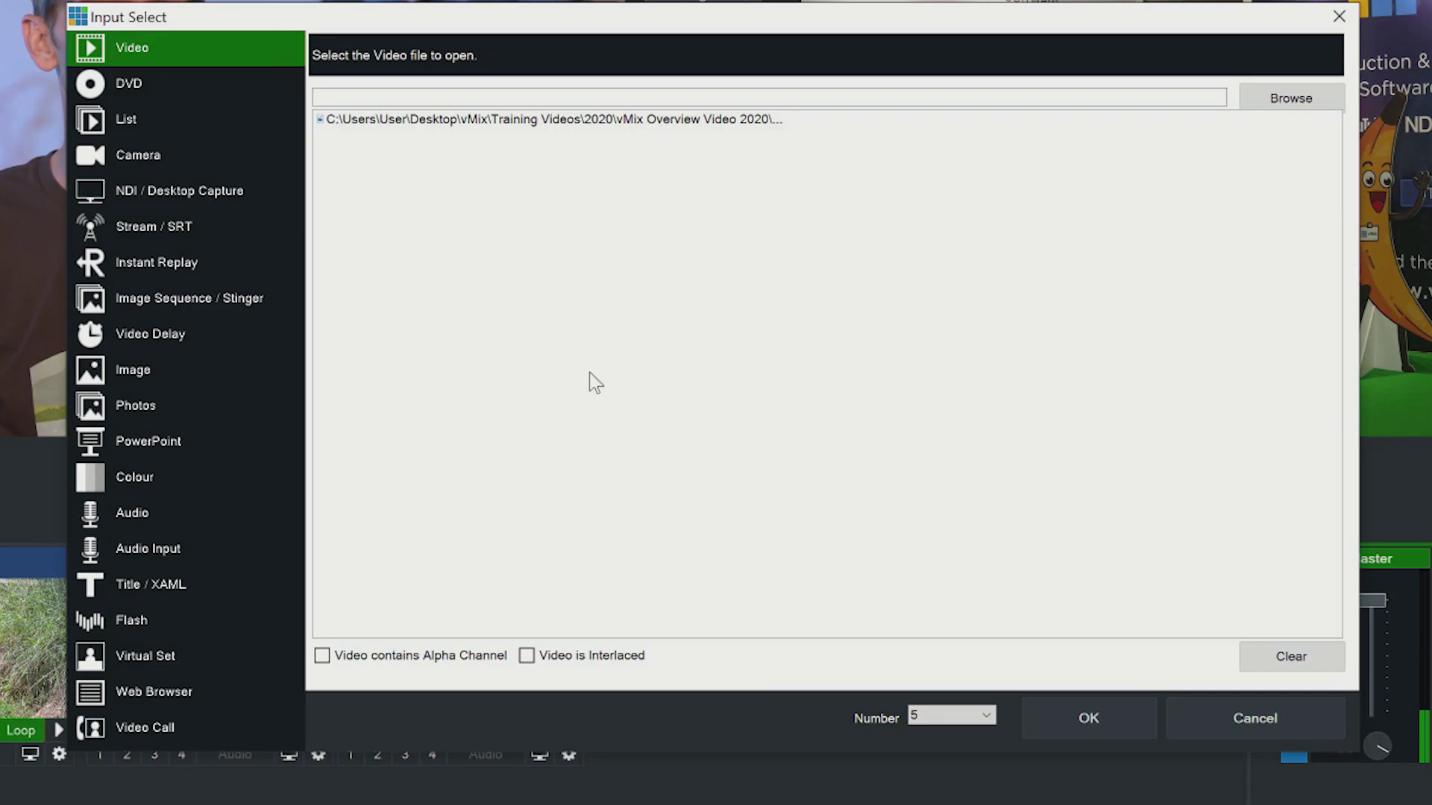
click(165, 155)
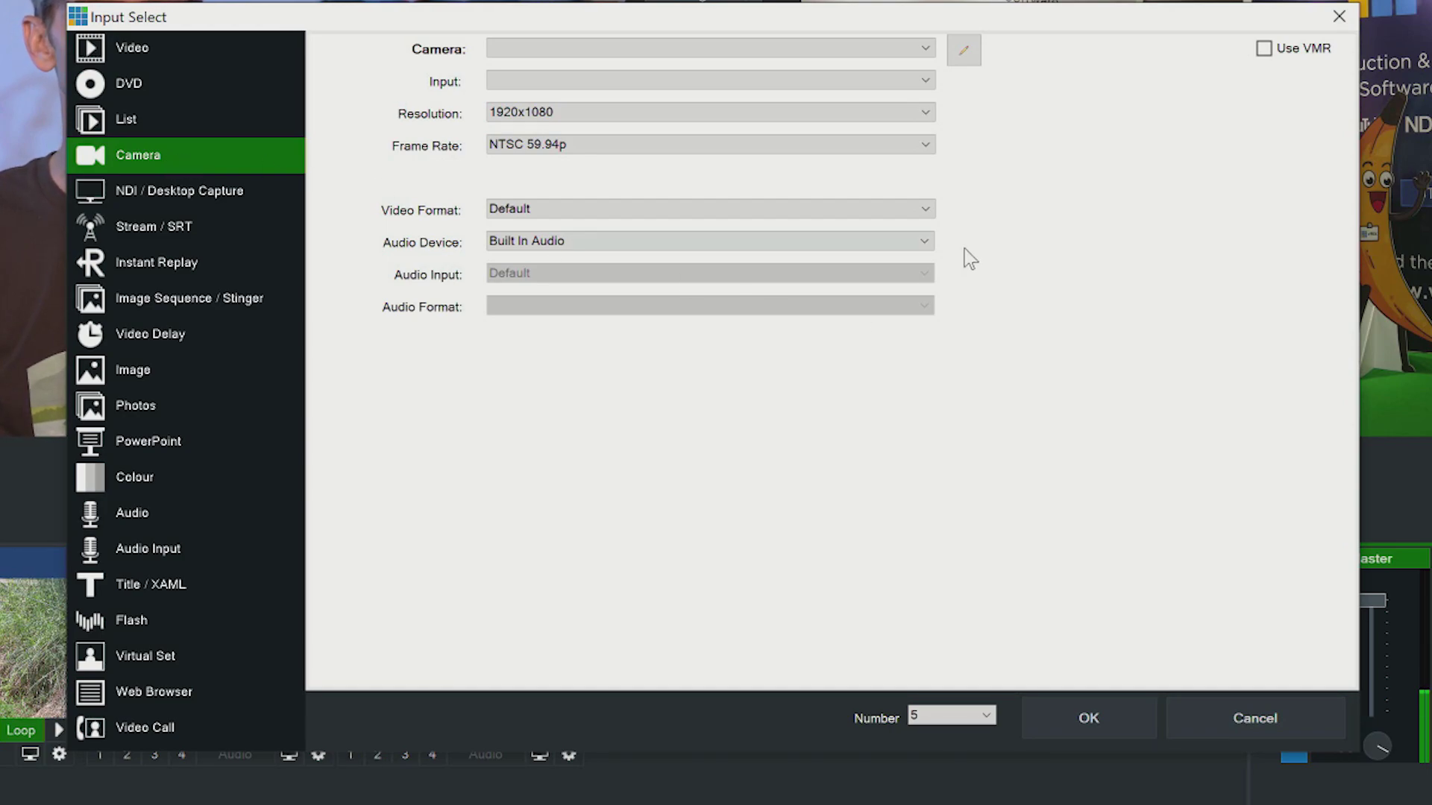
click(780, 47)
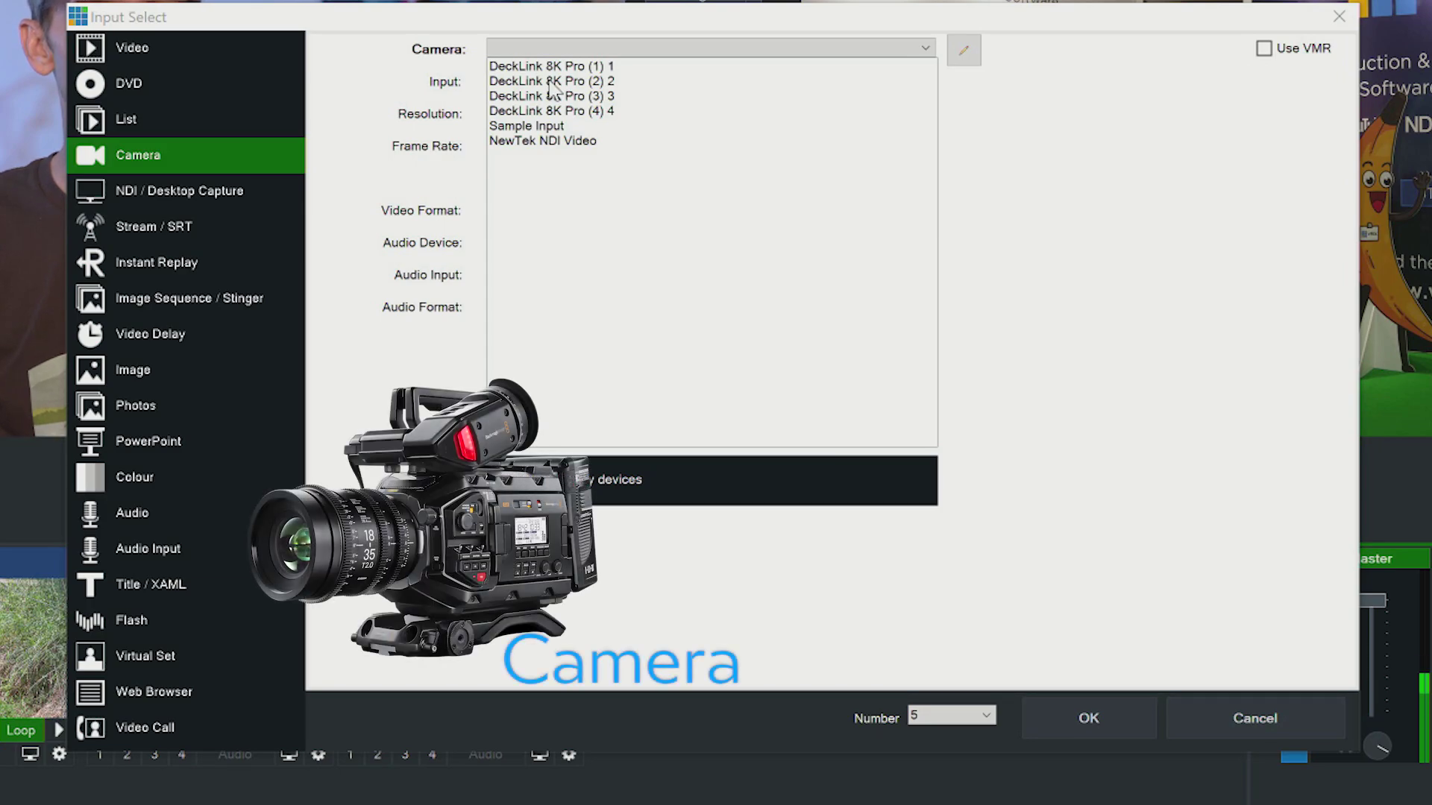
click(549, 82)
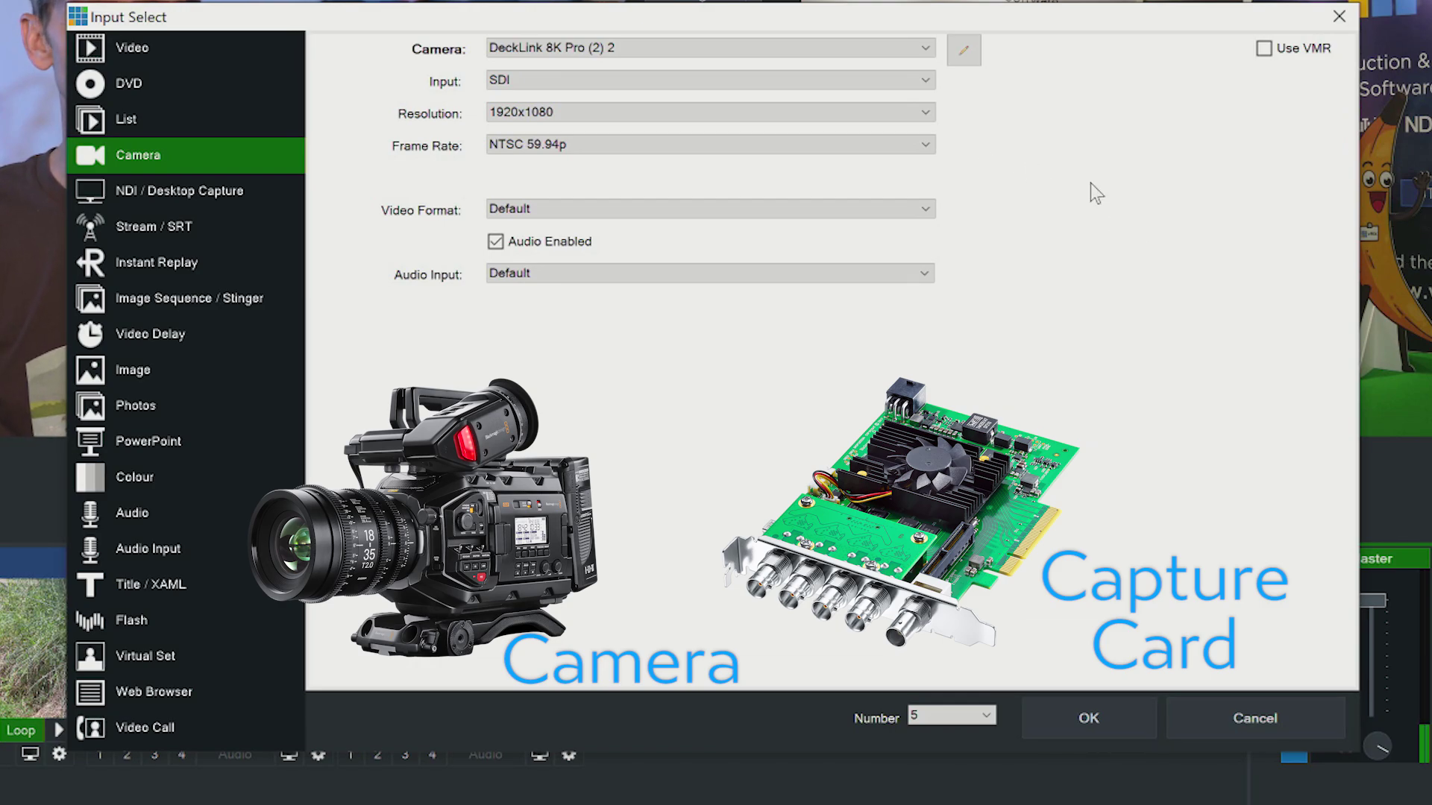
Step: Keep the camera resolution at 1920x1080 and frame rate at NTSC 59.94p
click(732, 112)
click(1149, 180)
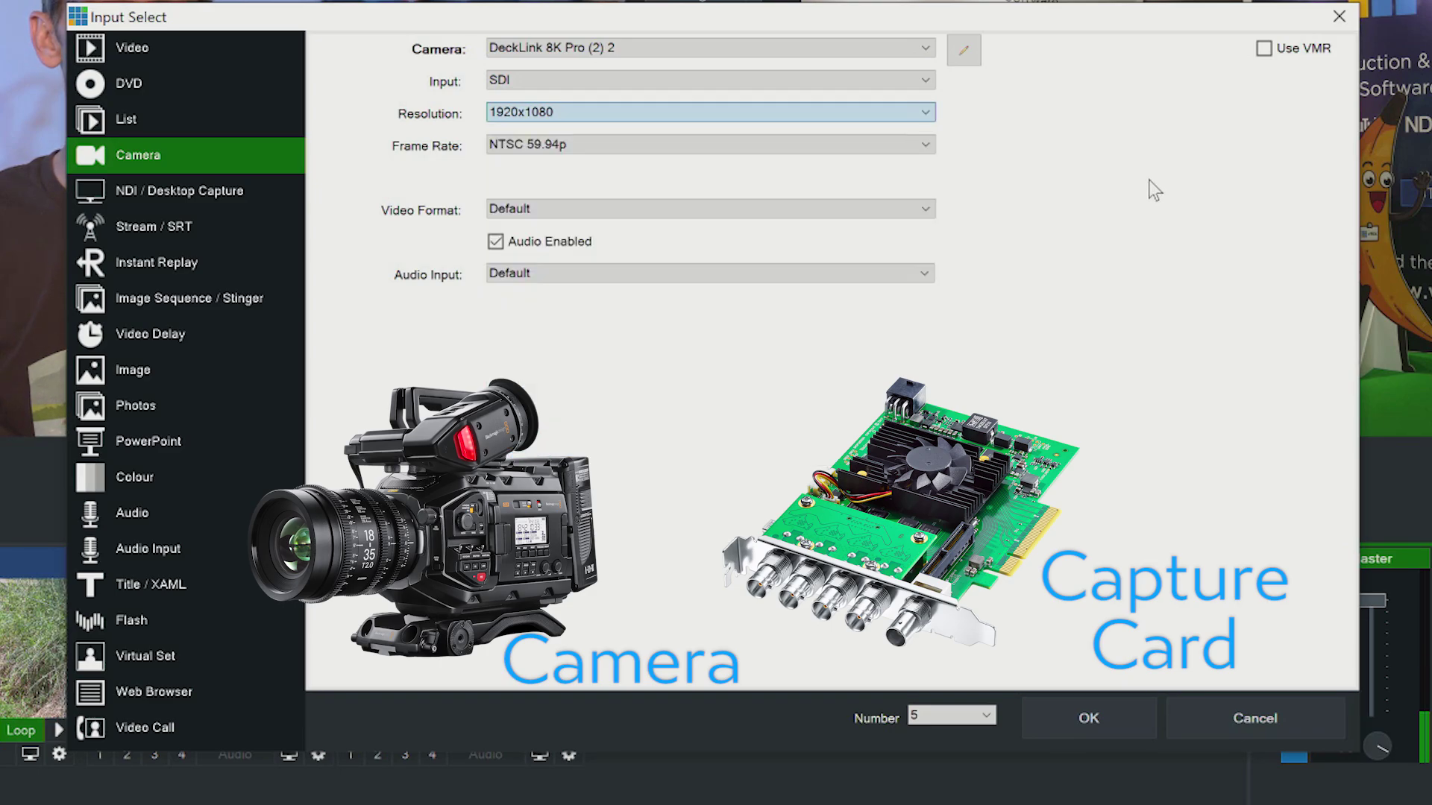
click(668, 146)
click(1187, 235)
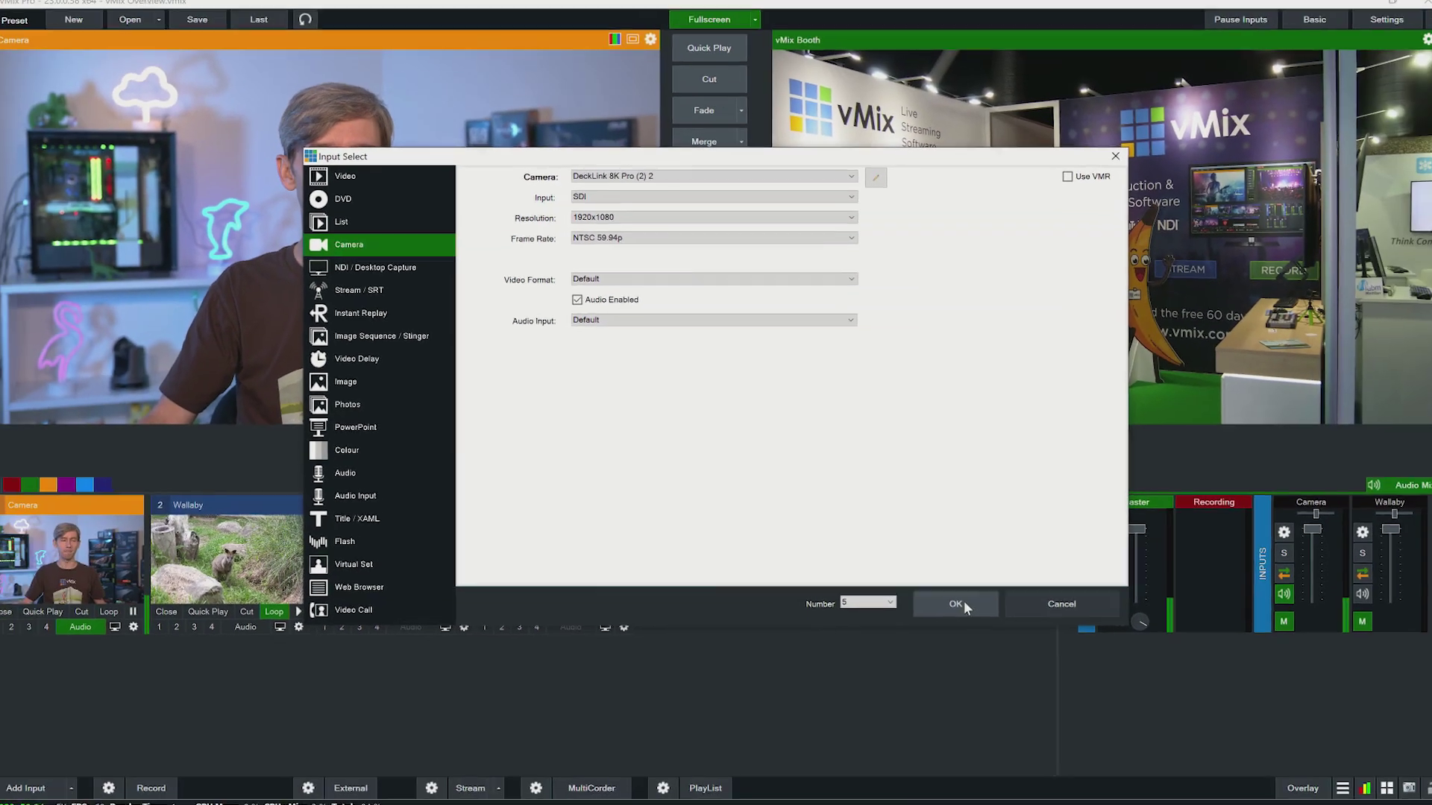
Step: Add the DeckLink camera as input 5, fade it live, then cut back to Camera
click(959, 598)
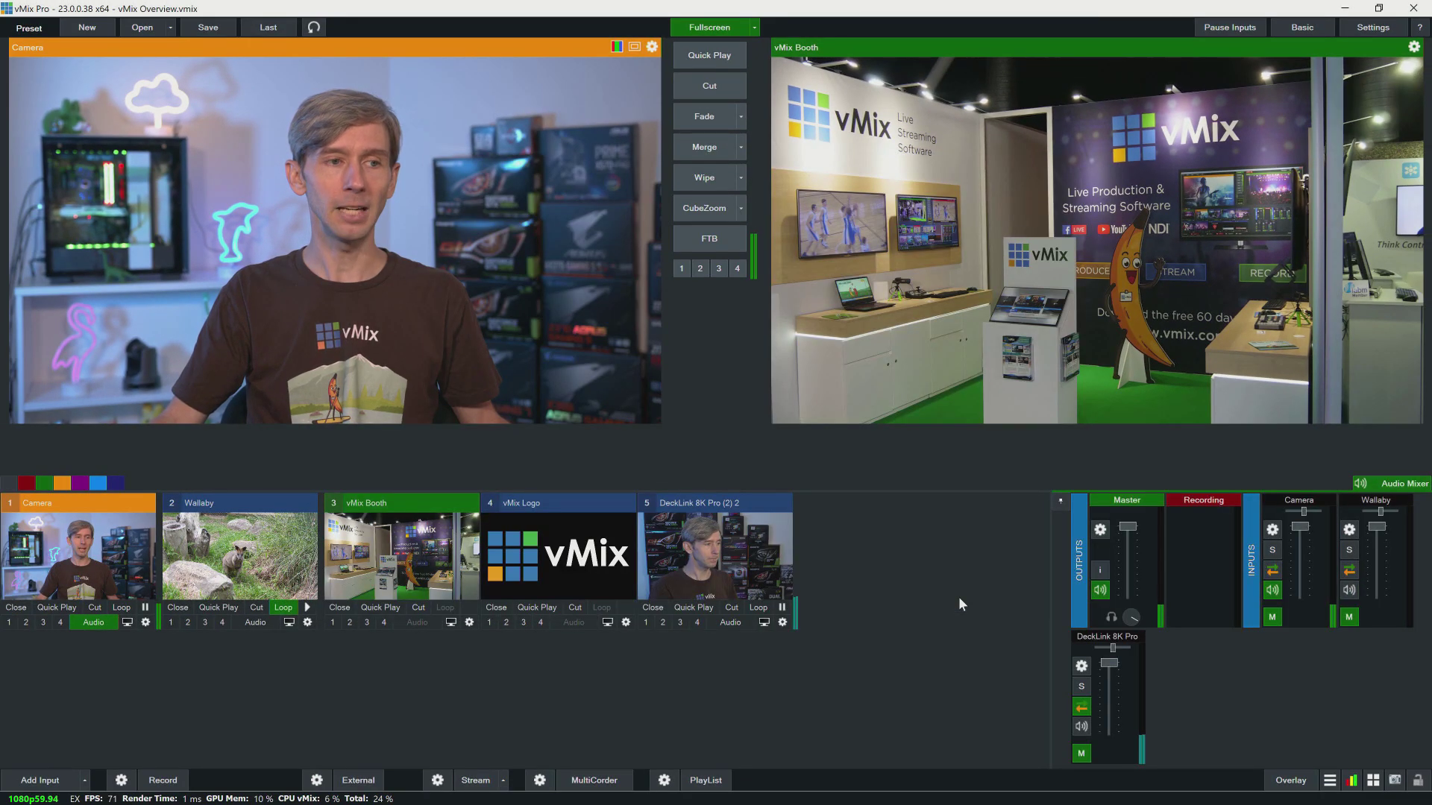
click(776, 548)
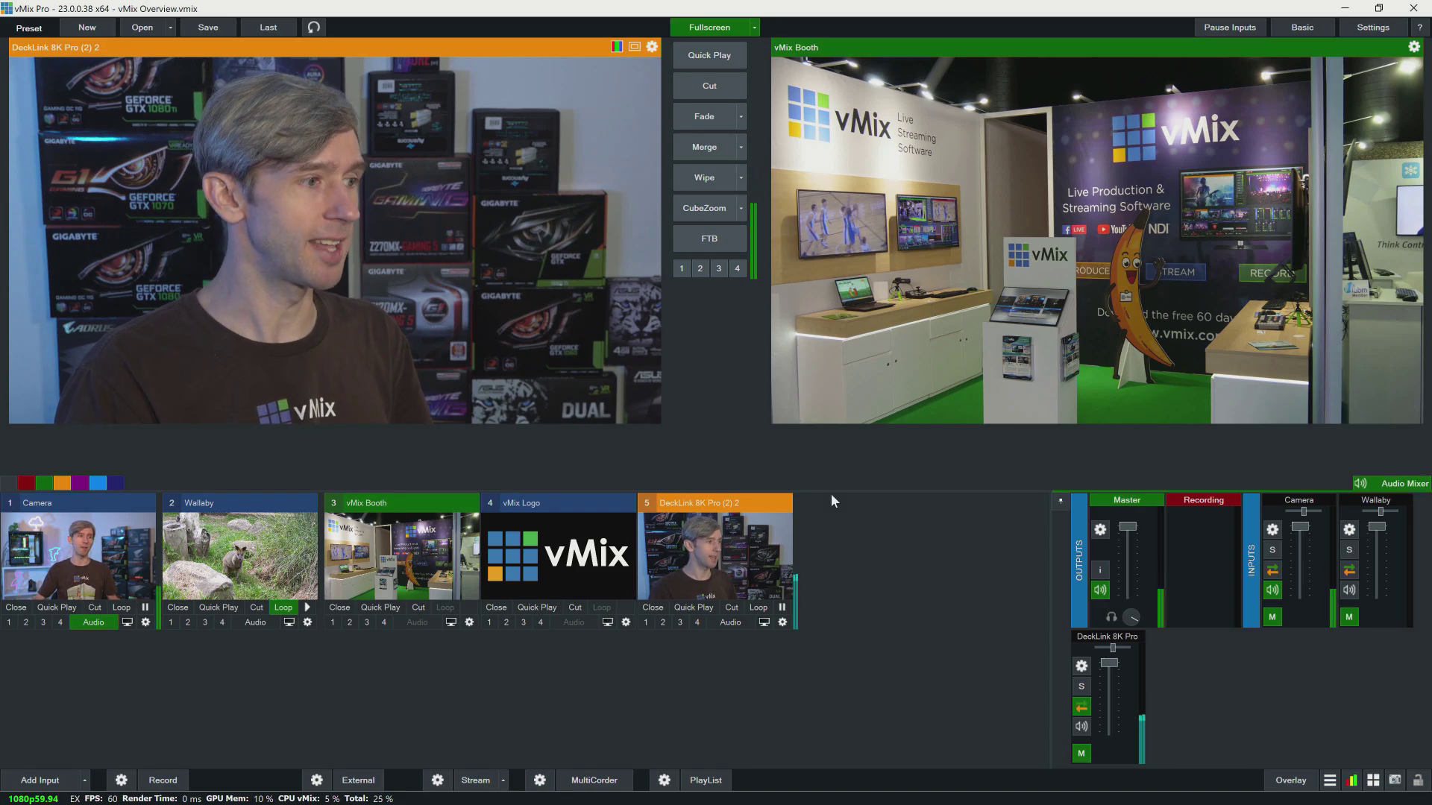
click(704, 61)
click(110, 544)
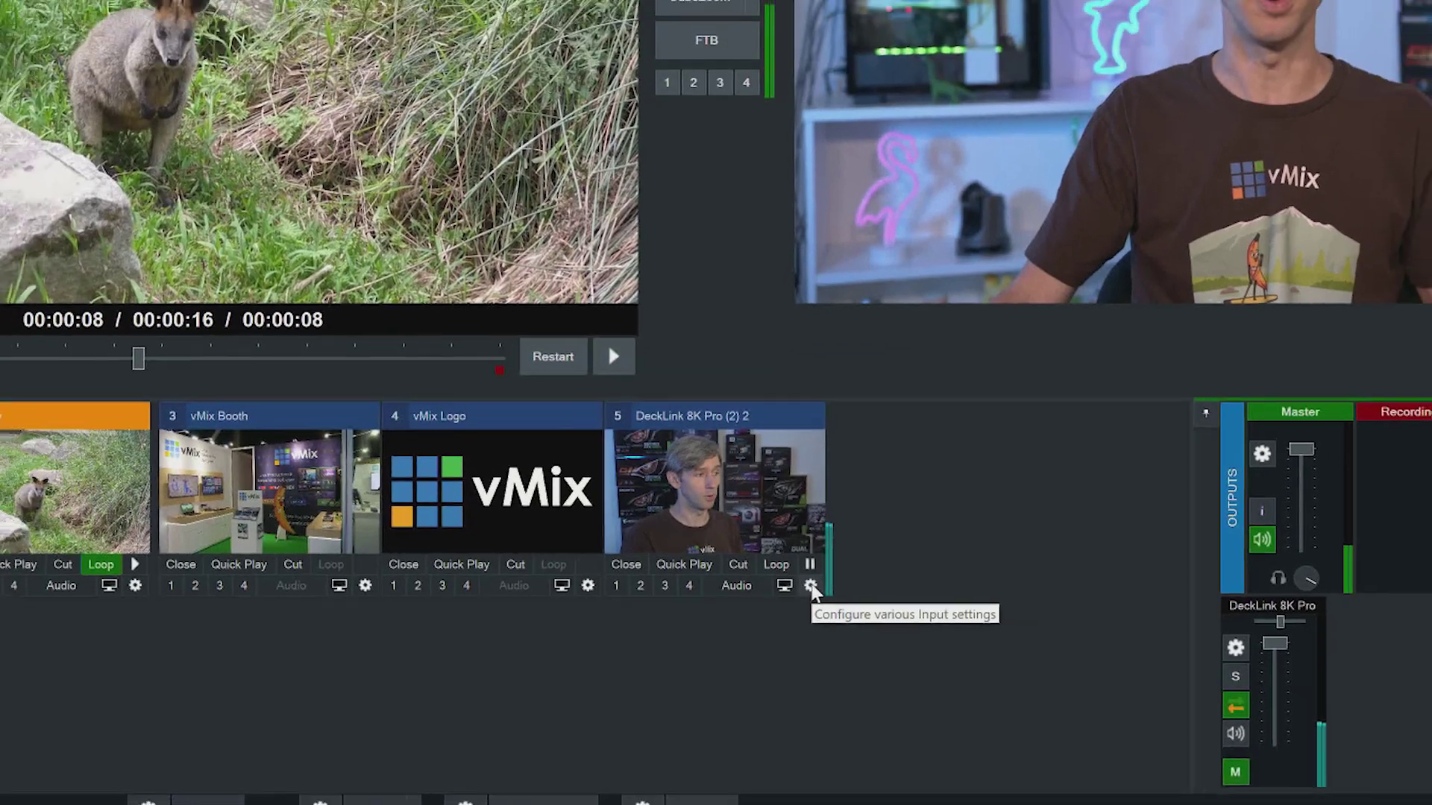
Step: Name input 5 'Cam 2', browse its Colour settings pages, and close the settings
click(810, 586)
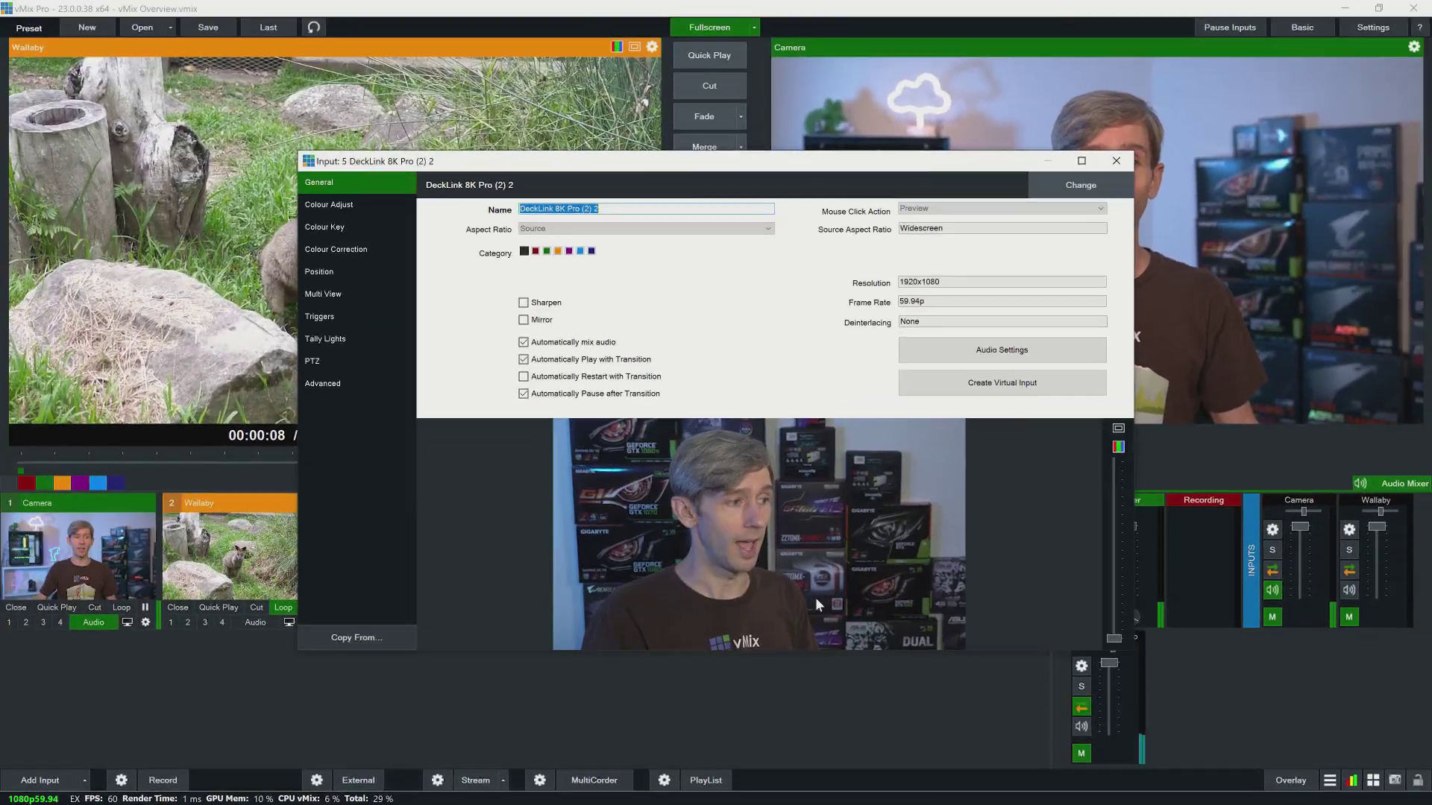
text(Cam)
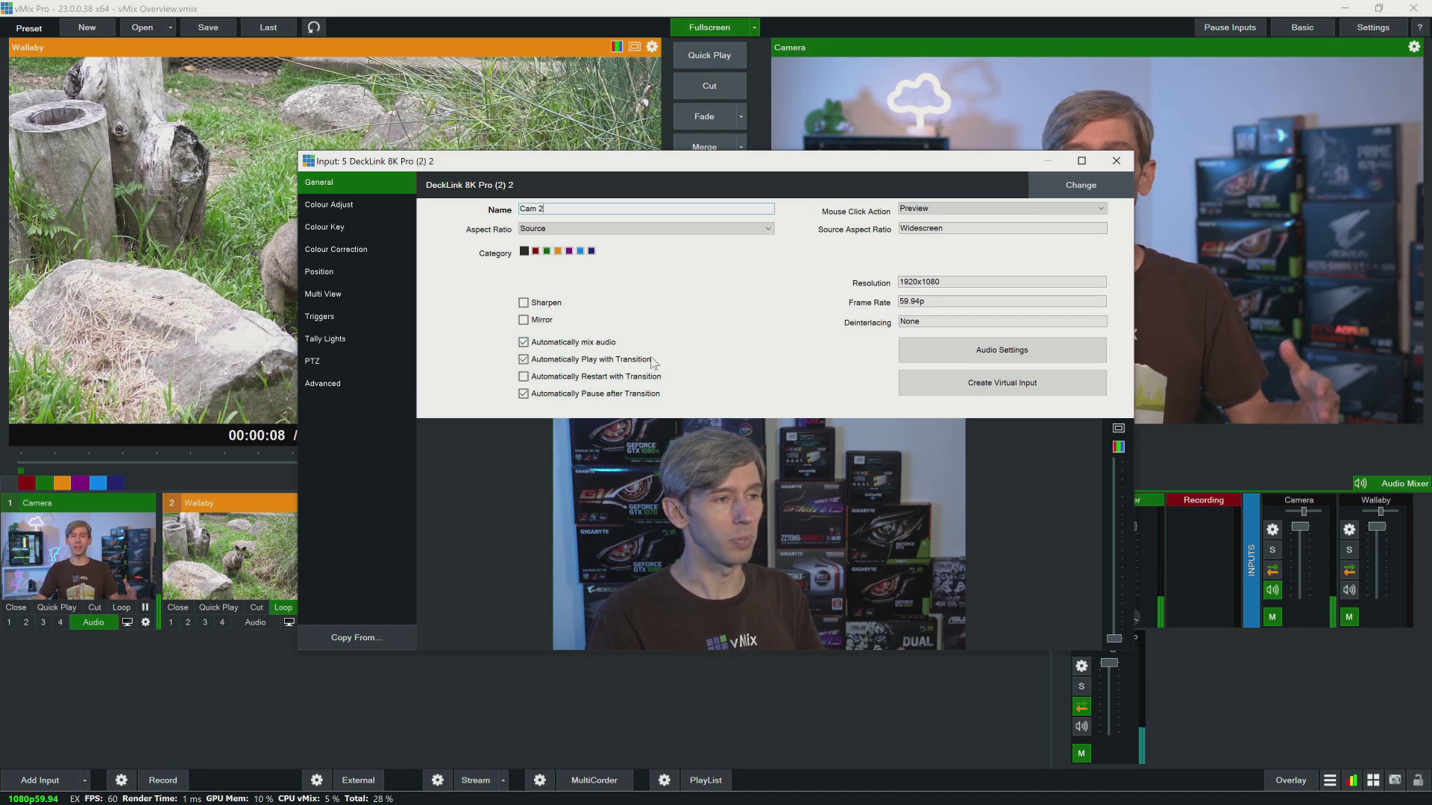
click(356, 205)
click(364, 230)
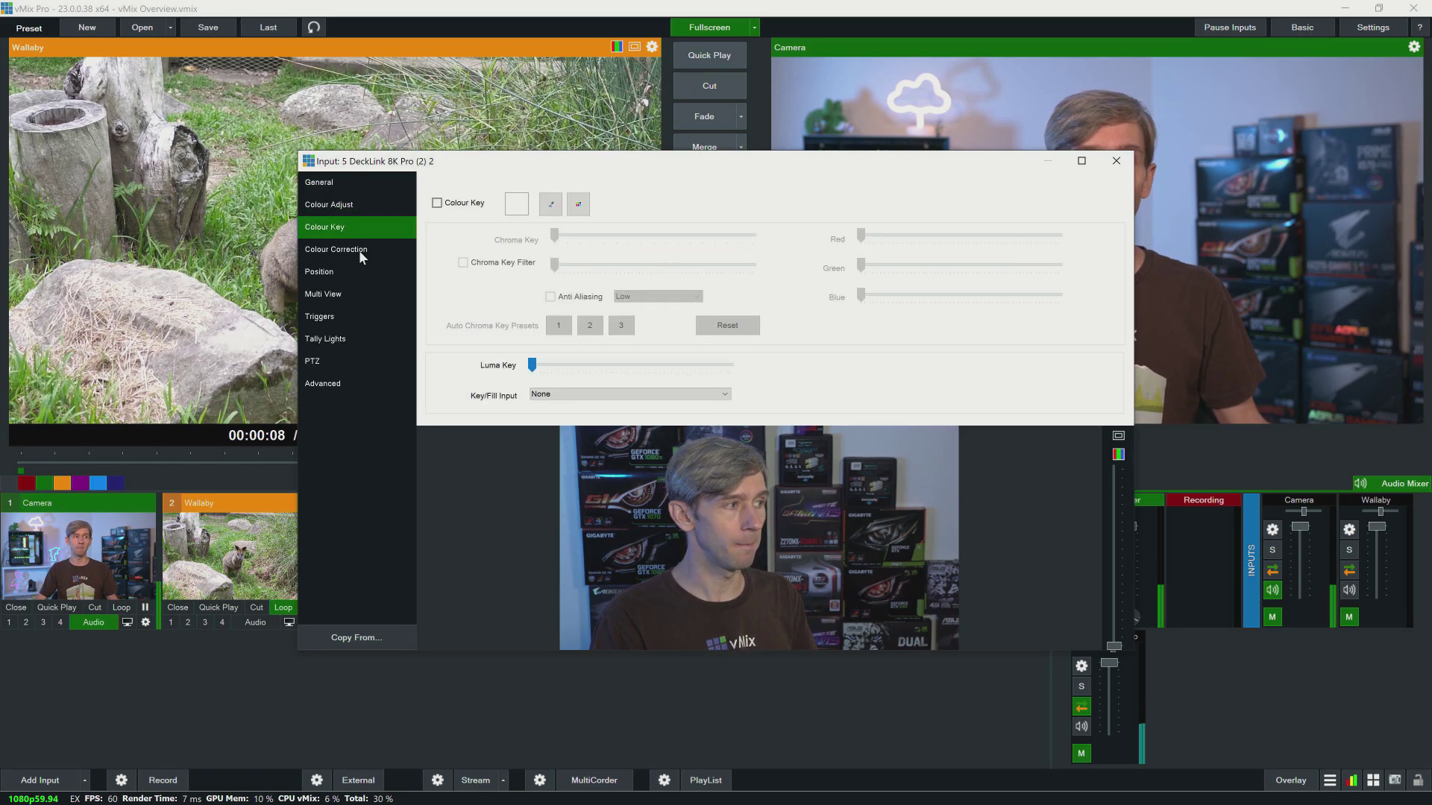
click(361, 252)
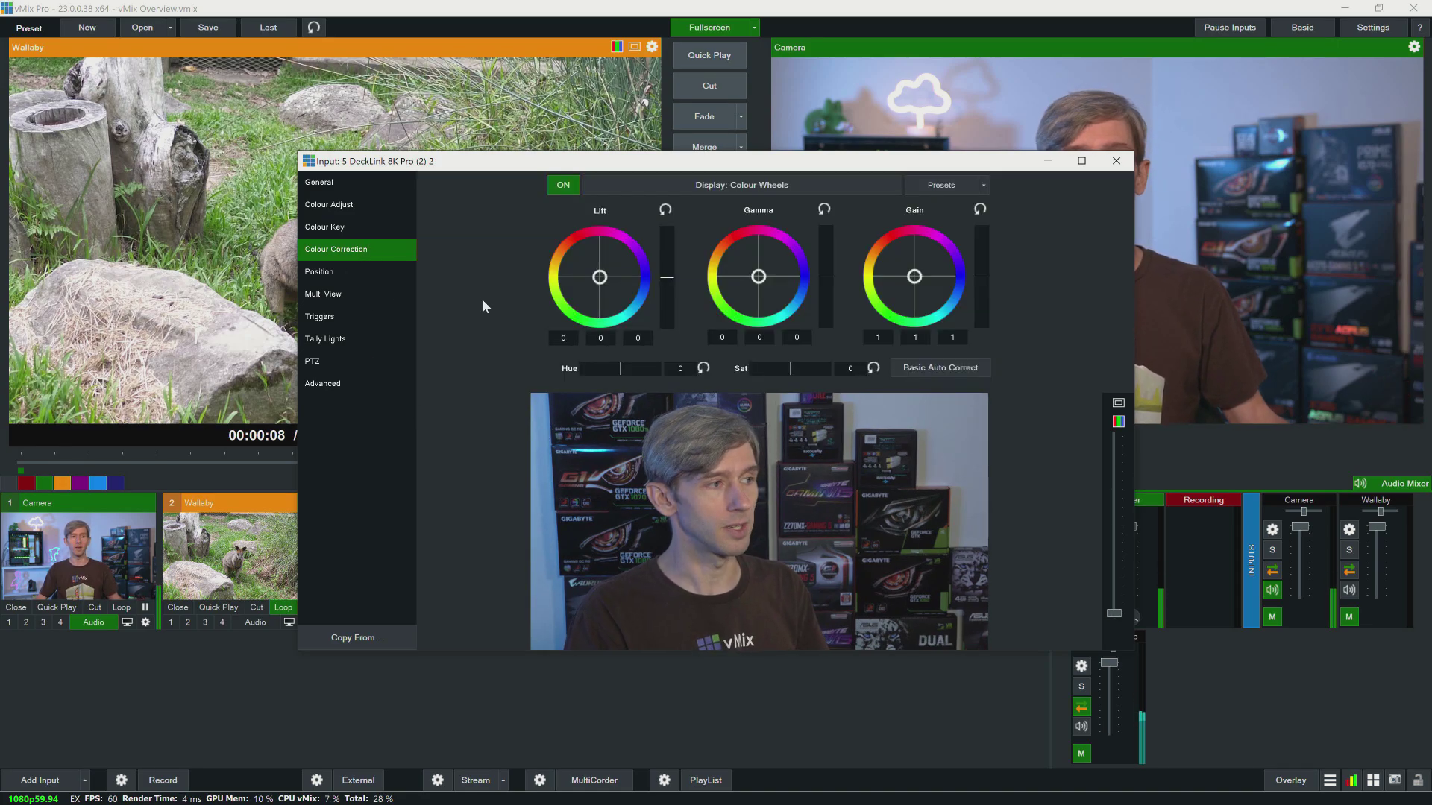
click(351, 184)
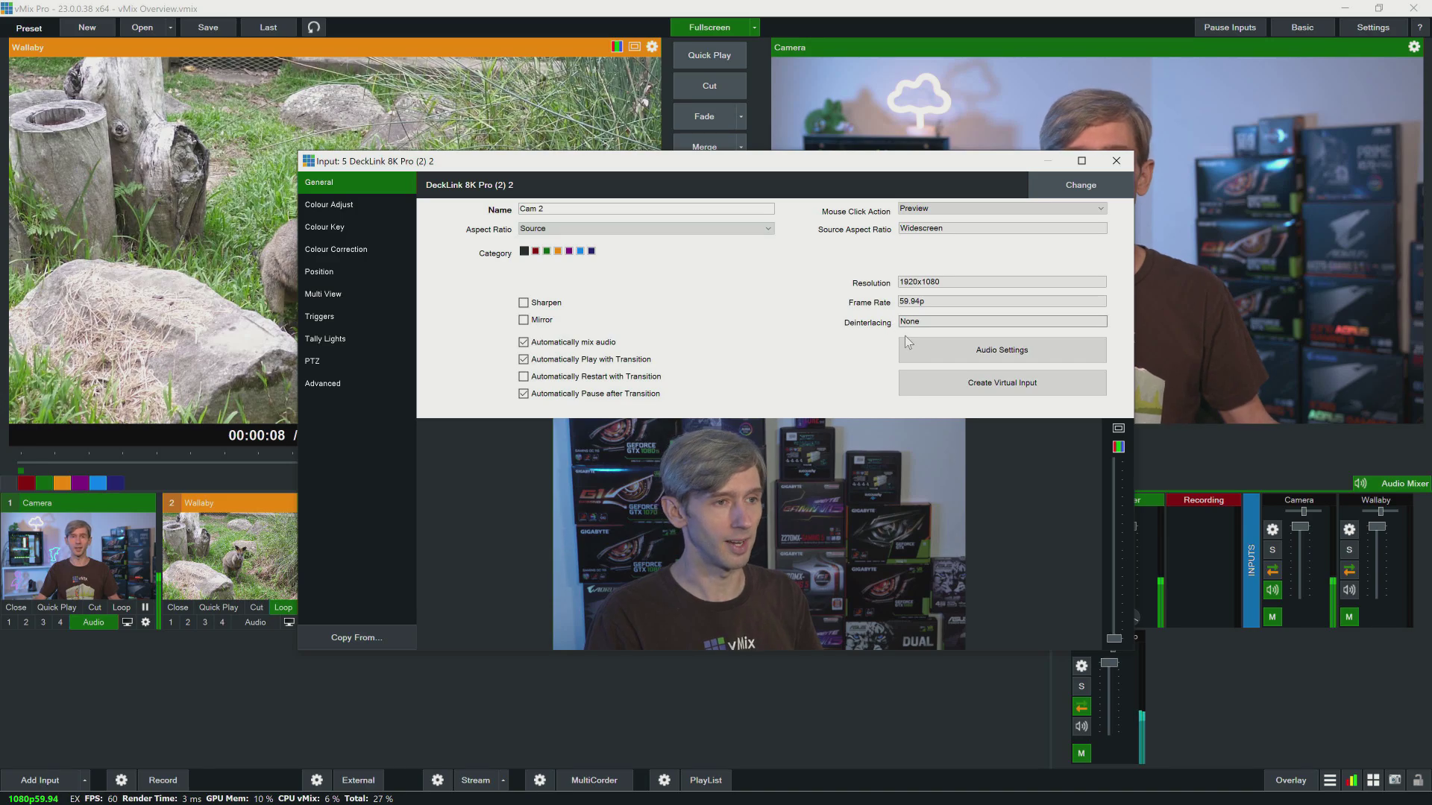
click(1116, 161)
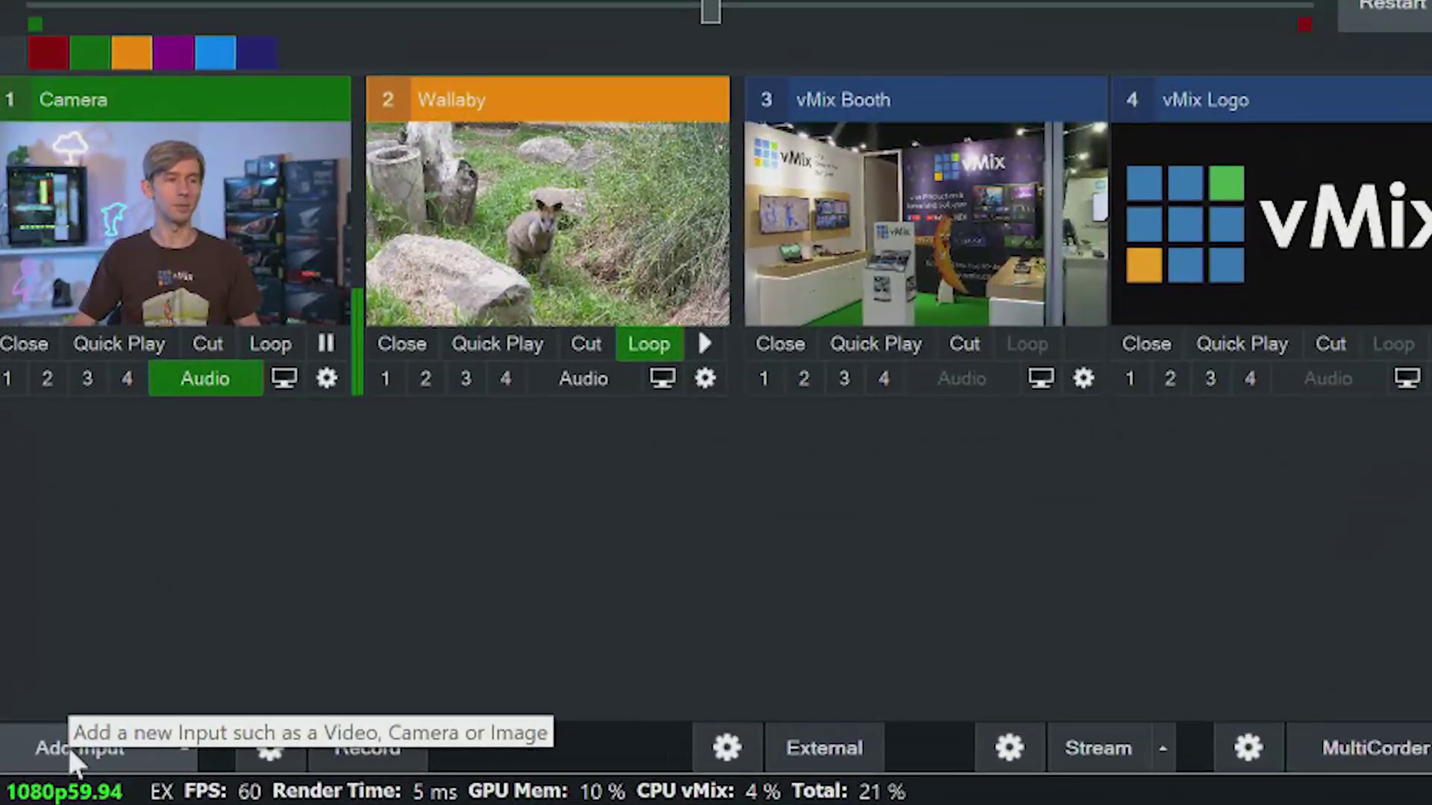
Step: Add a 'Title 0- The Classic Green' title template as a new input
click(40, 780)
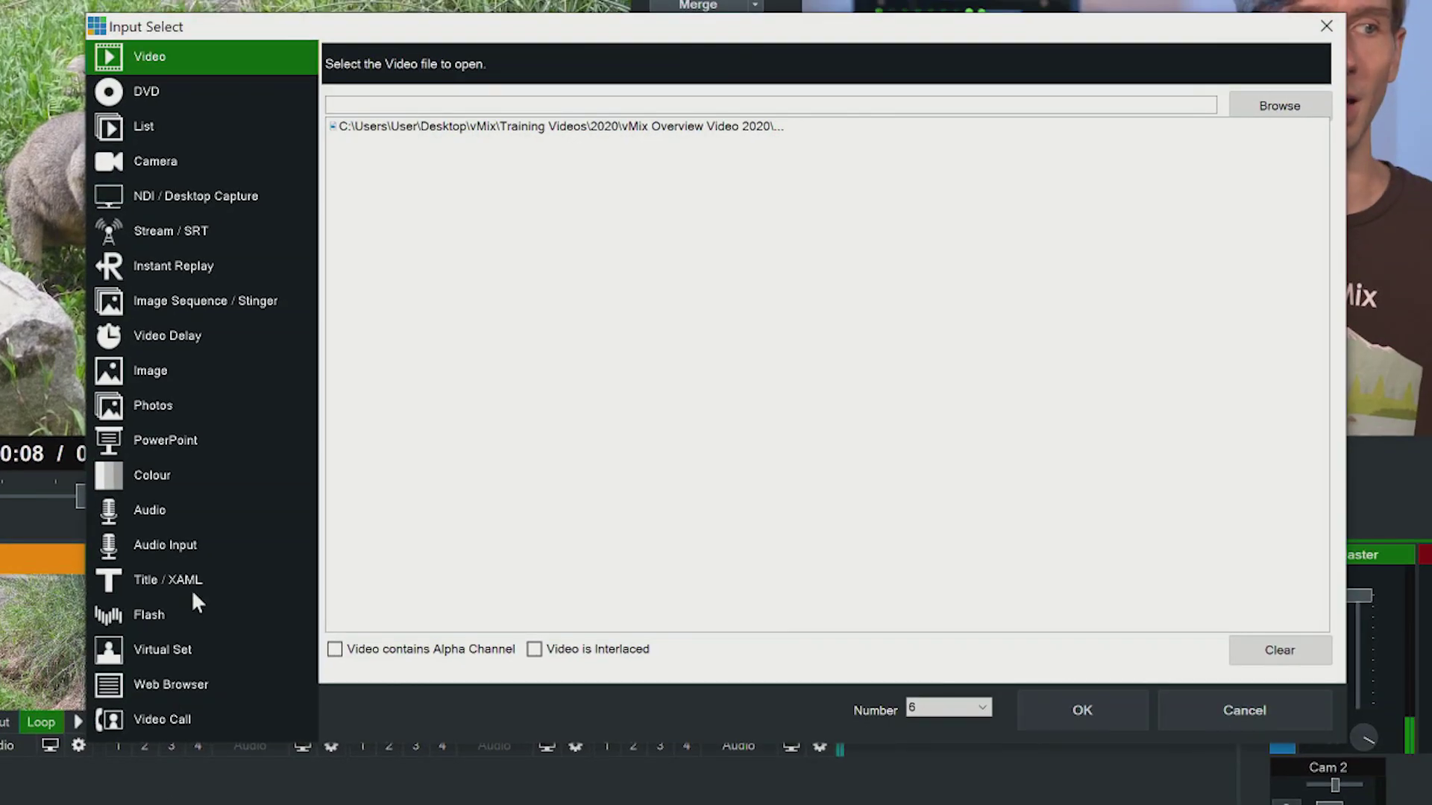
click(197, 582)
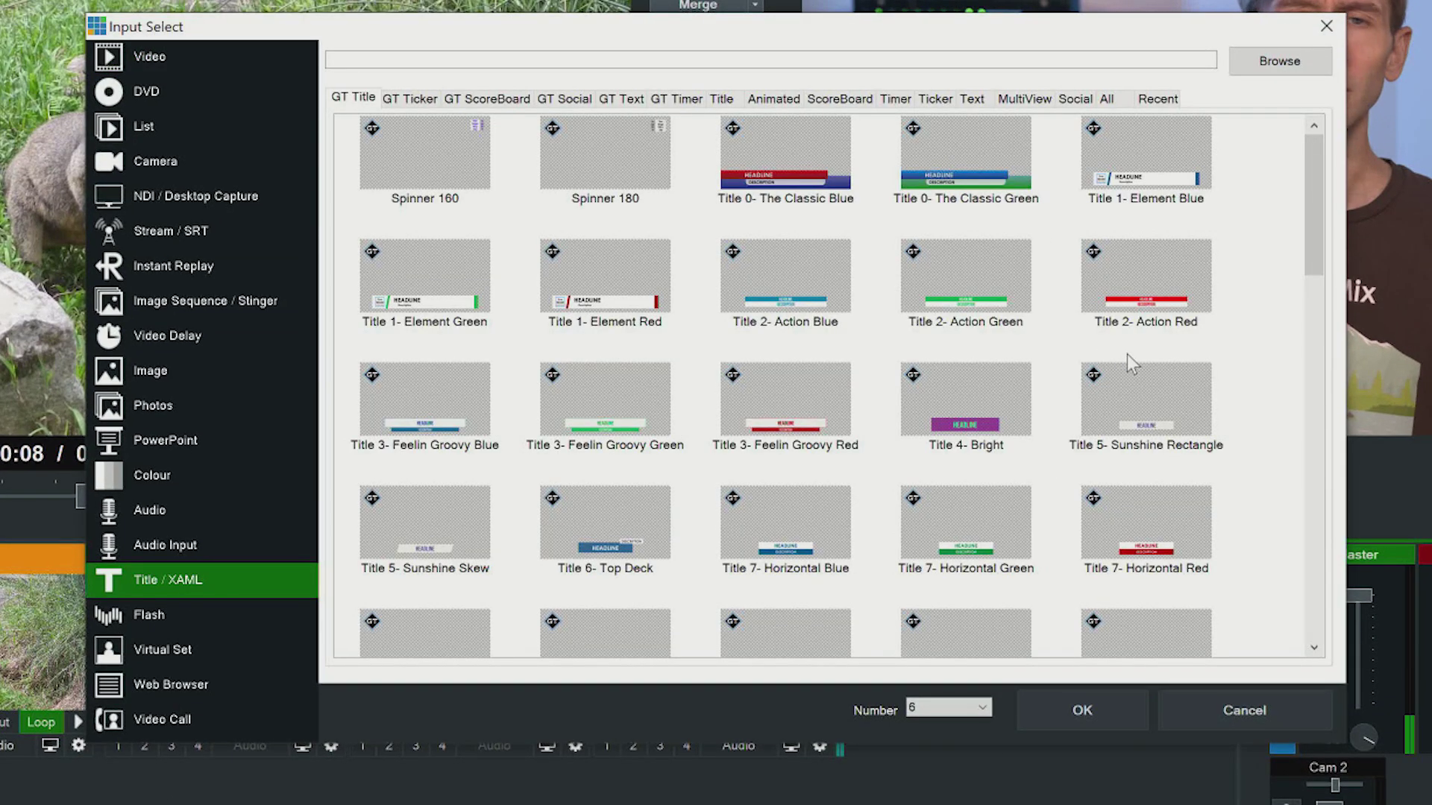
scroll(1037, 328, down, 5)
scroll(1021, 332, up, 5)
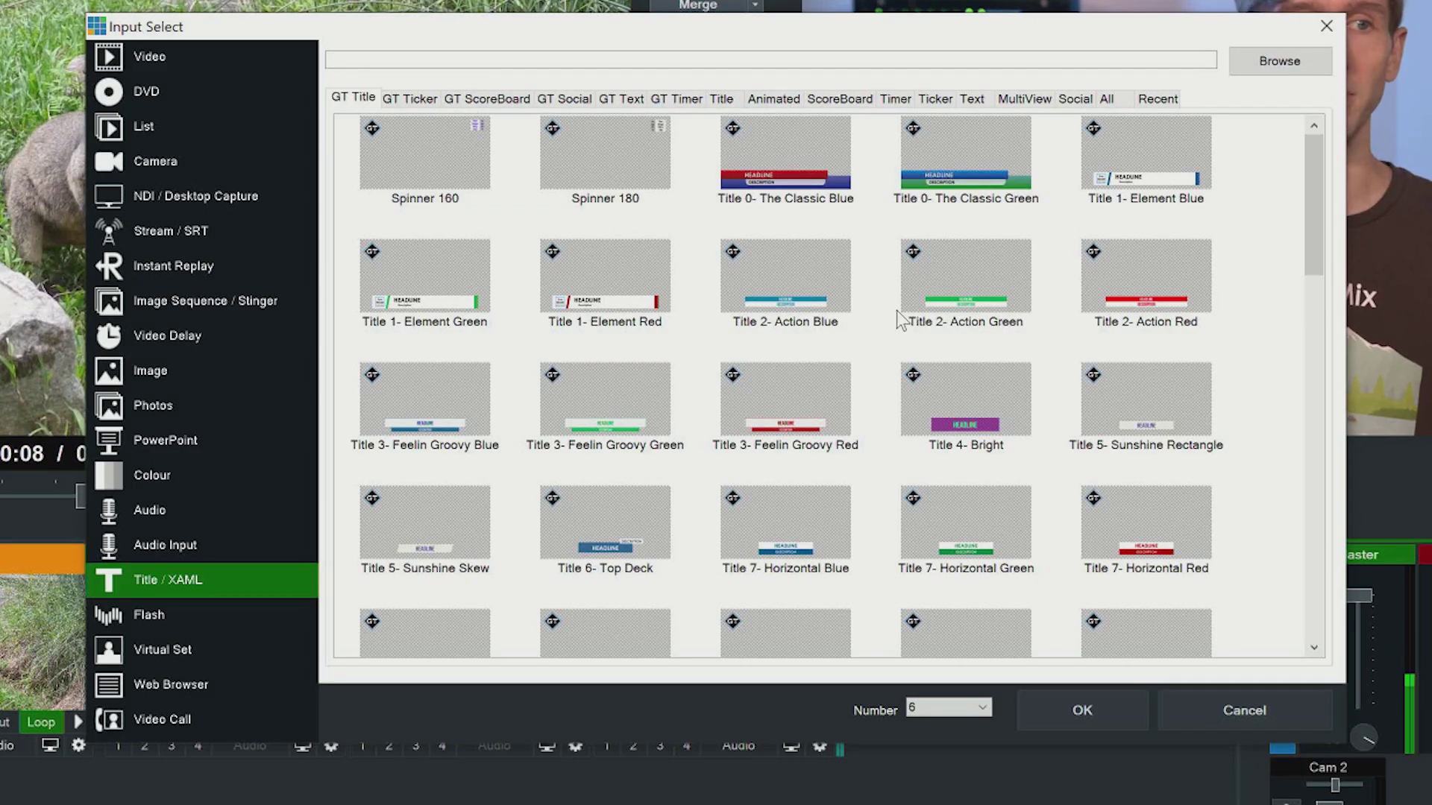
click(966, 170)
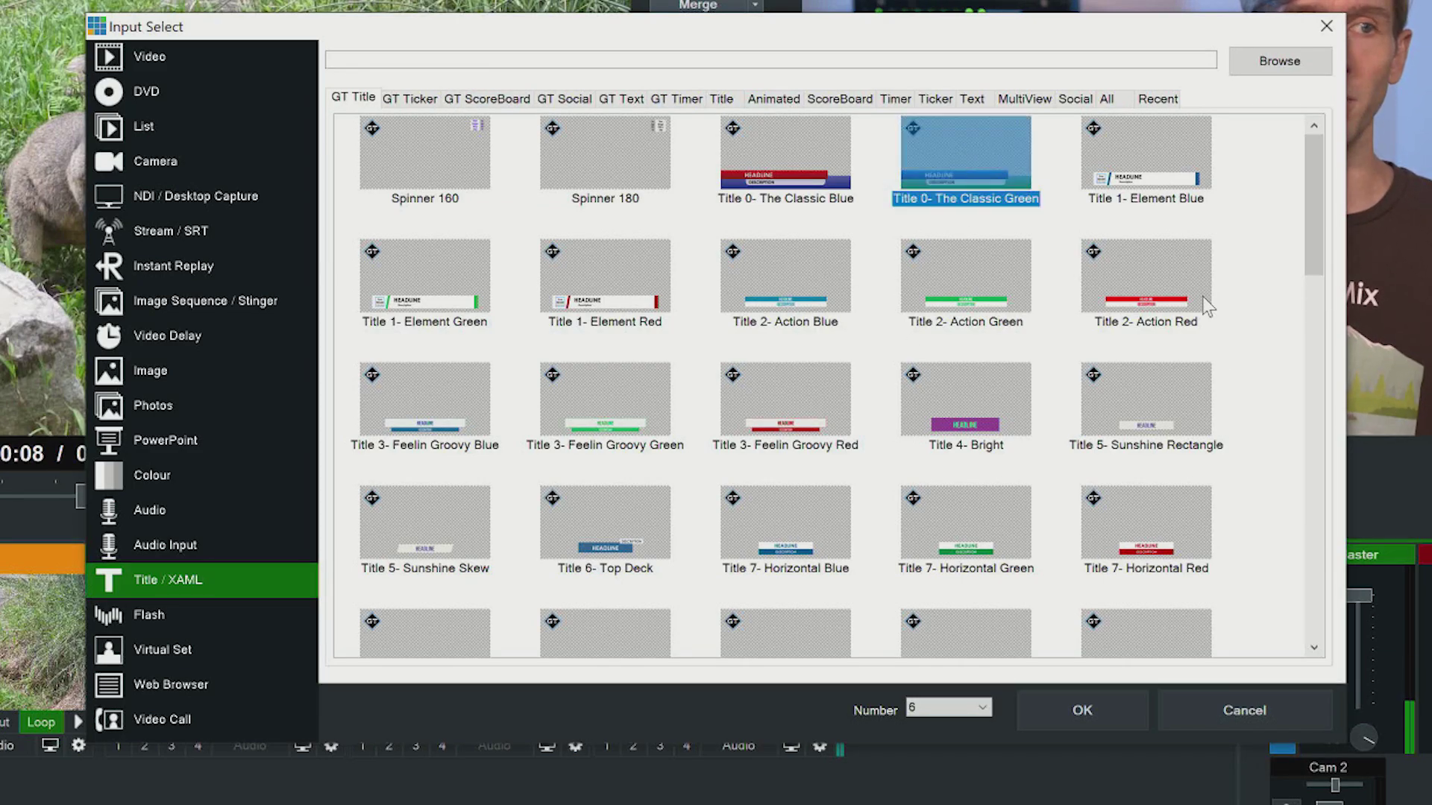
click(1111, 715)
Step: Enter the presenter's name as the title headline and 'vMix' as its description
text(T)
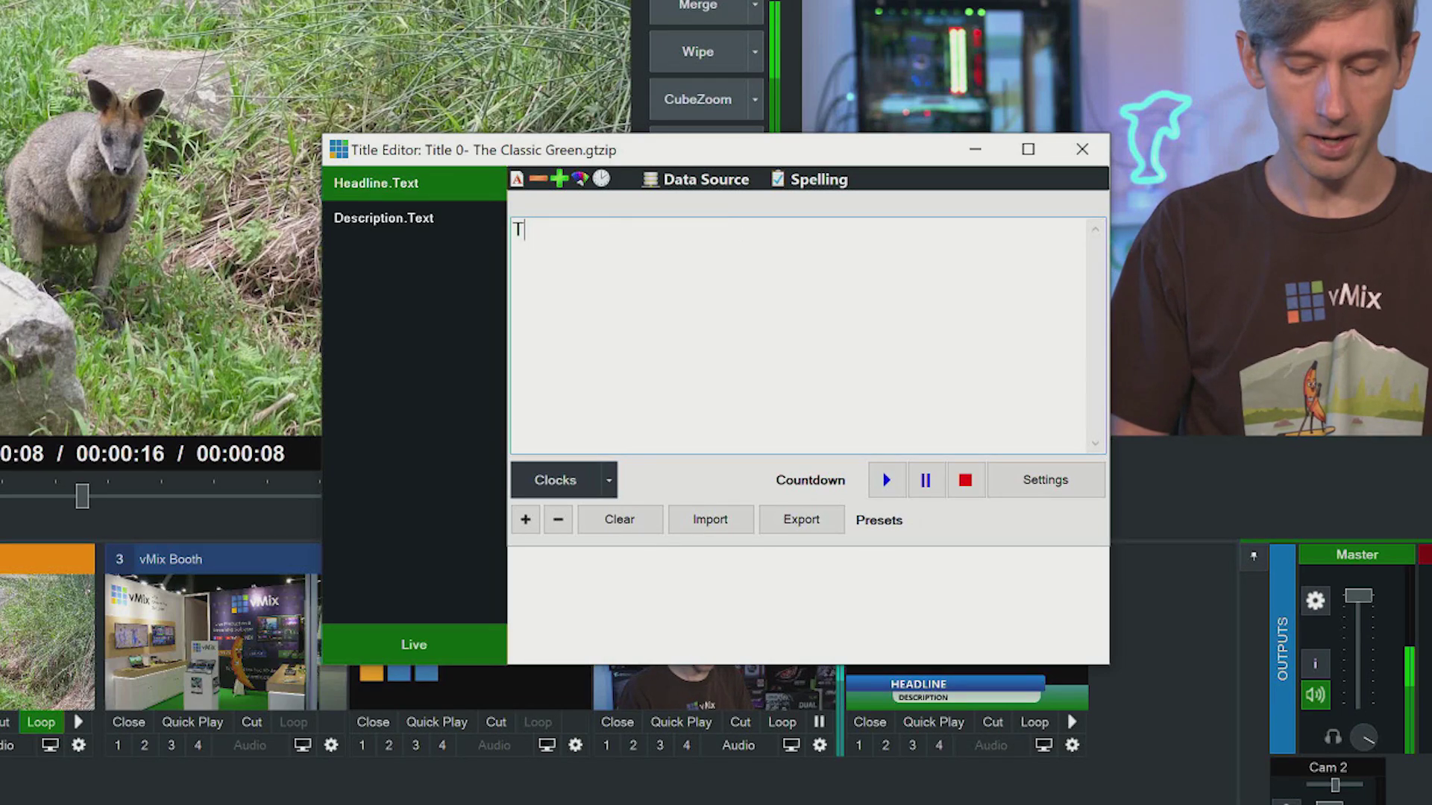
text(im)
click(421, 218)
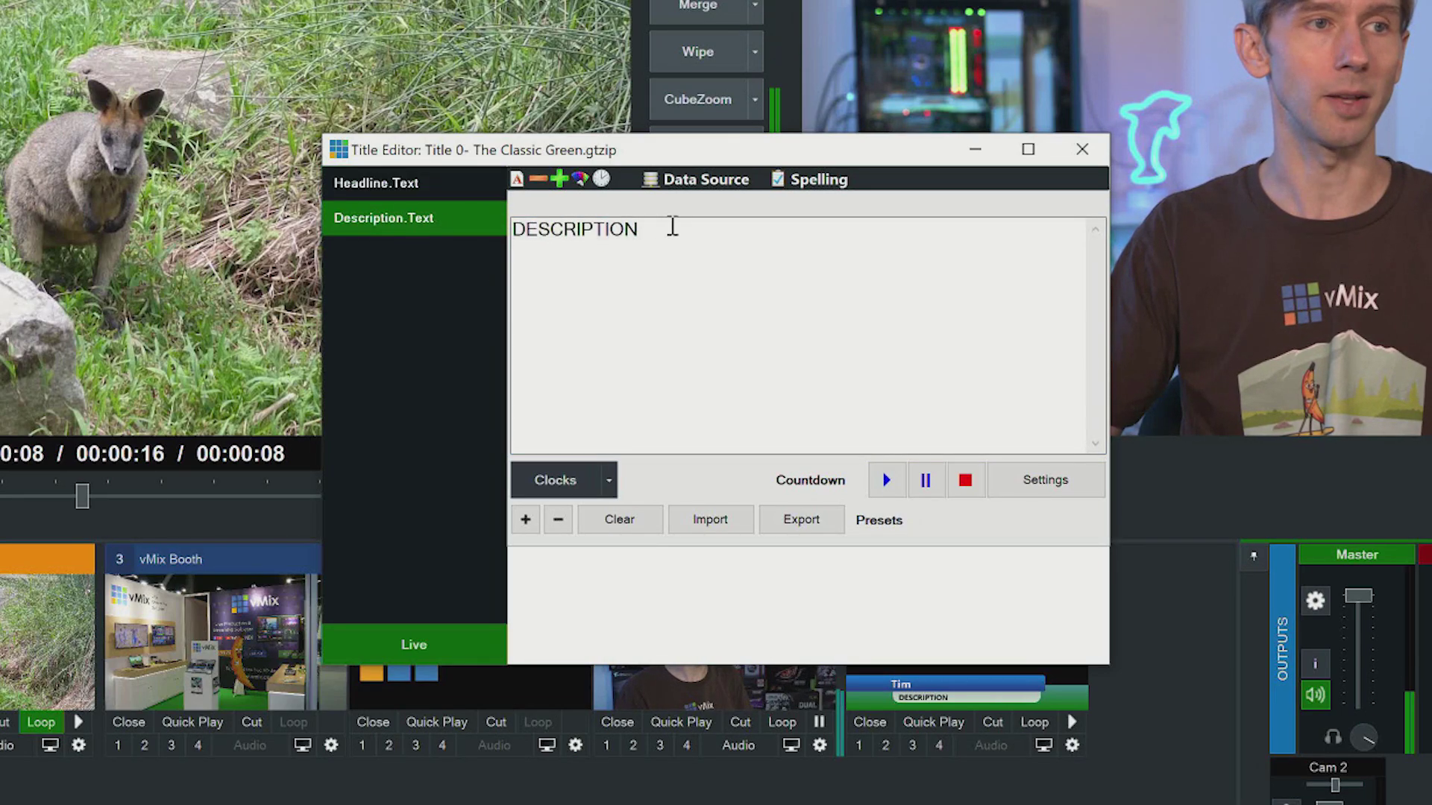
click(363, 232)
text(V)
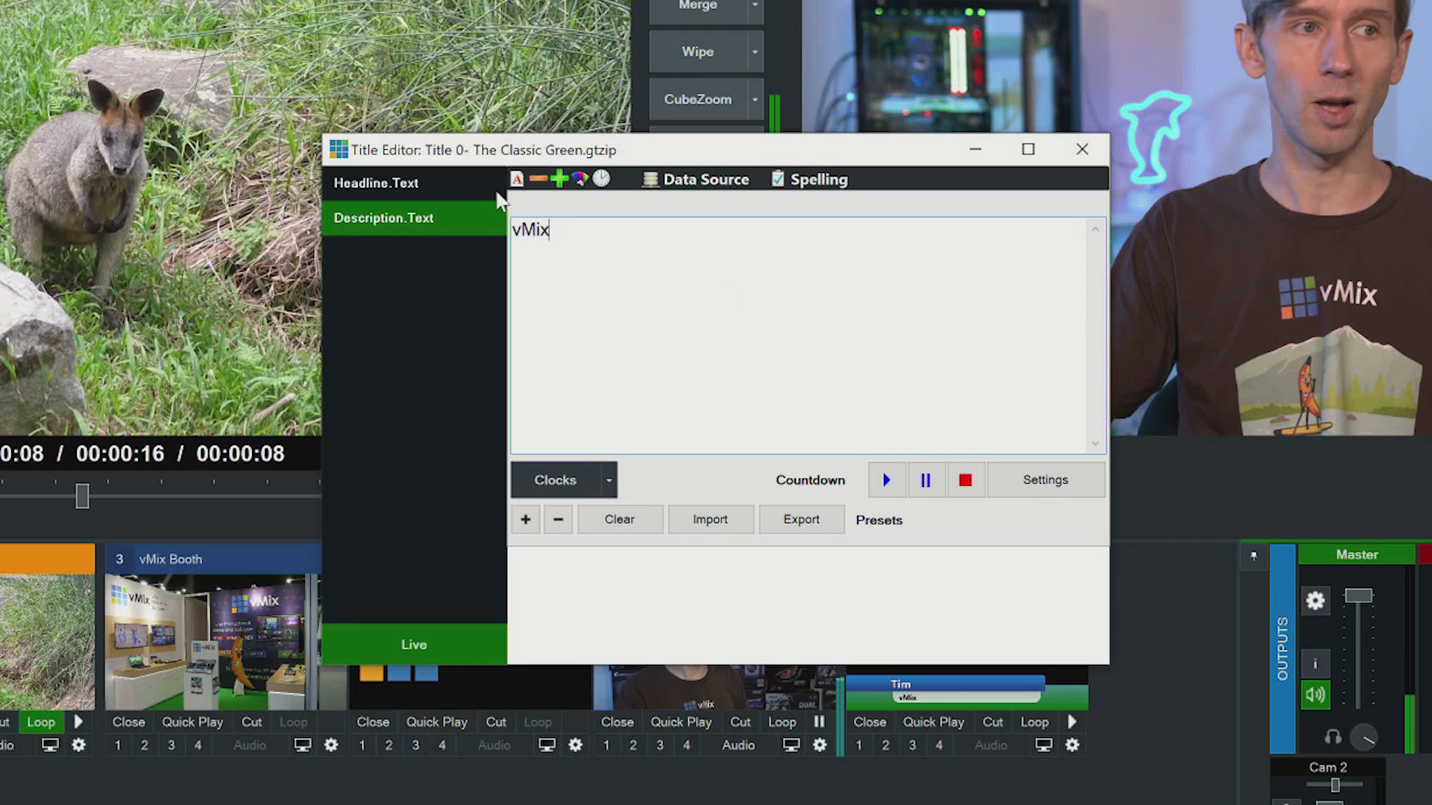
click(1082, 154)
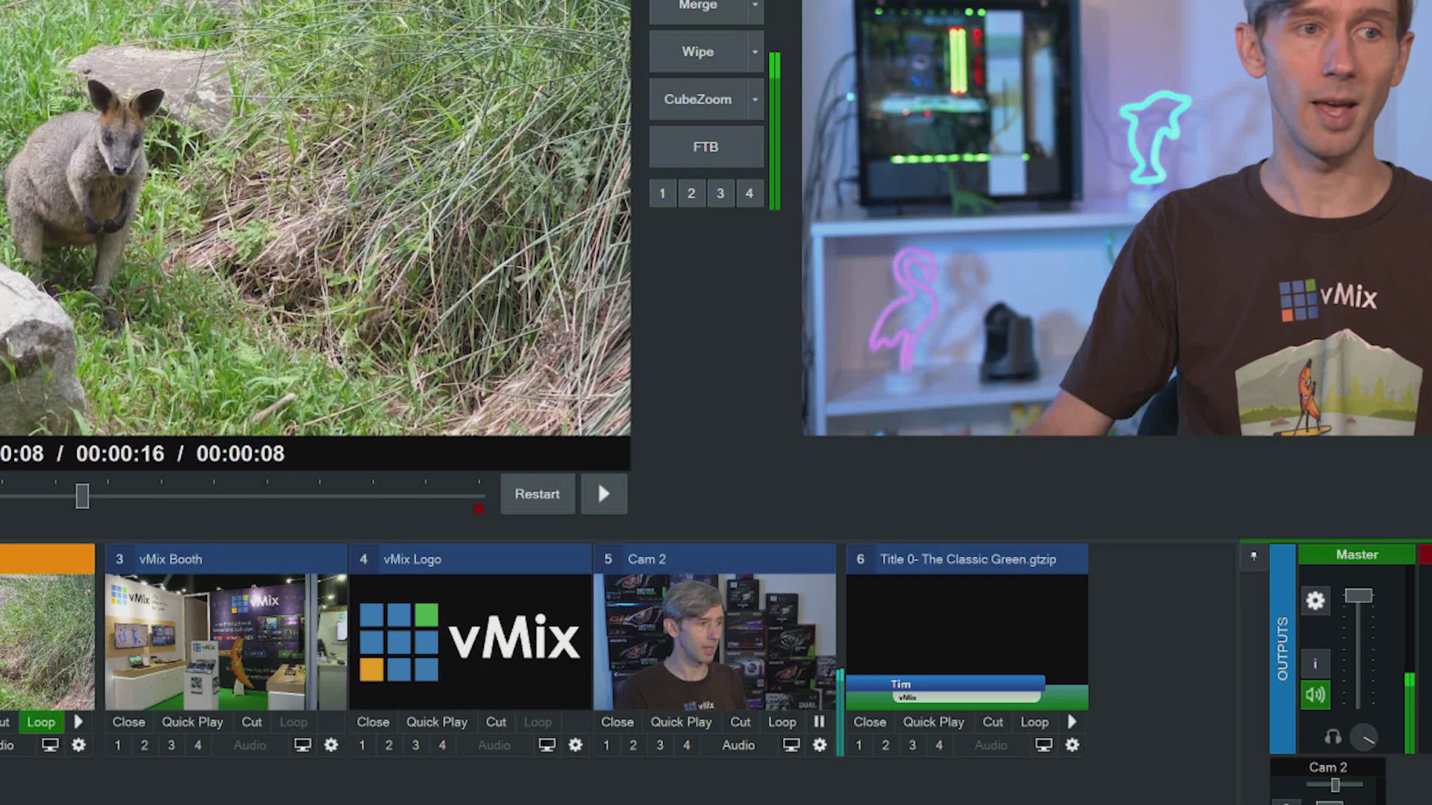
right_click(988, 626)
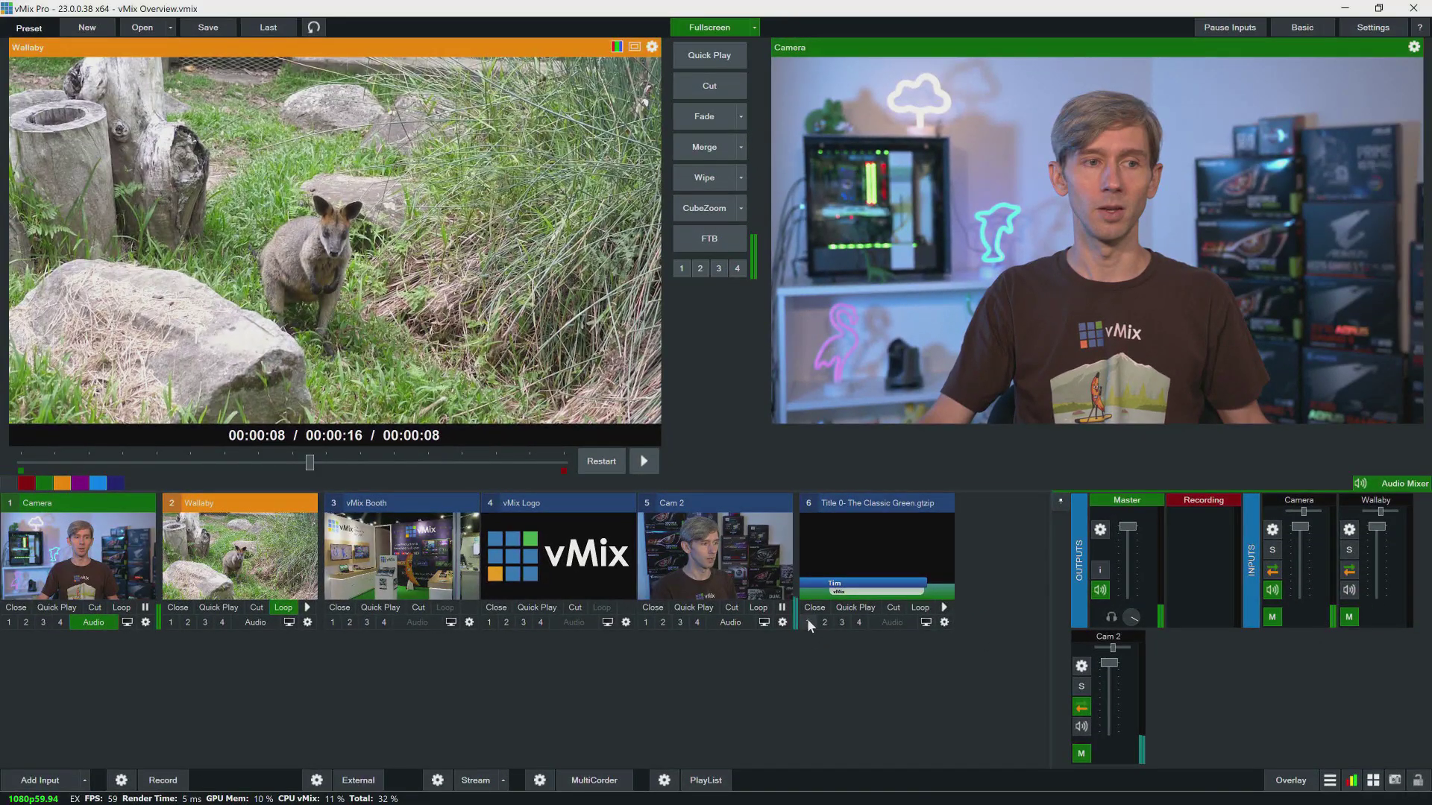
click(807, 621)
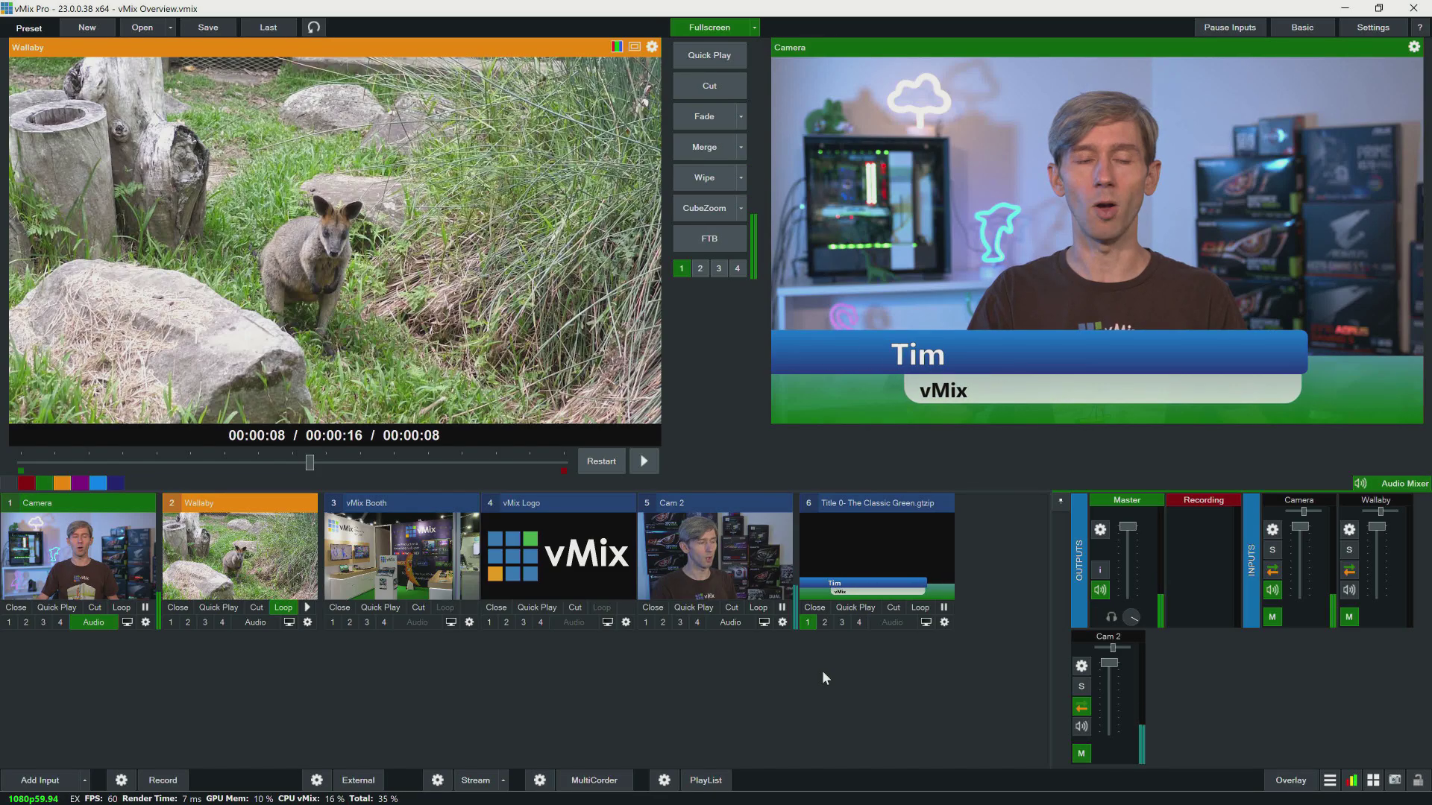
click(810, 622)
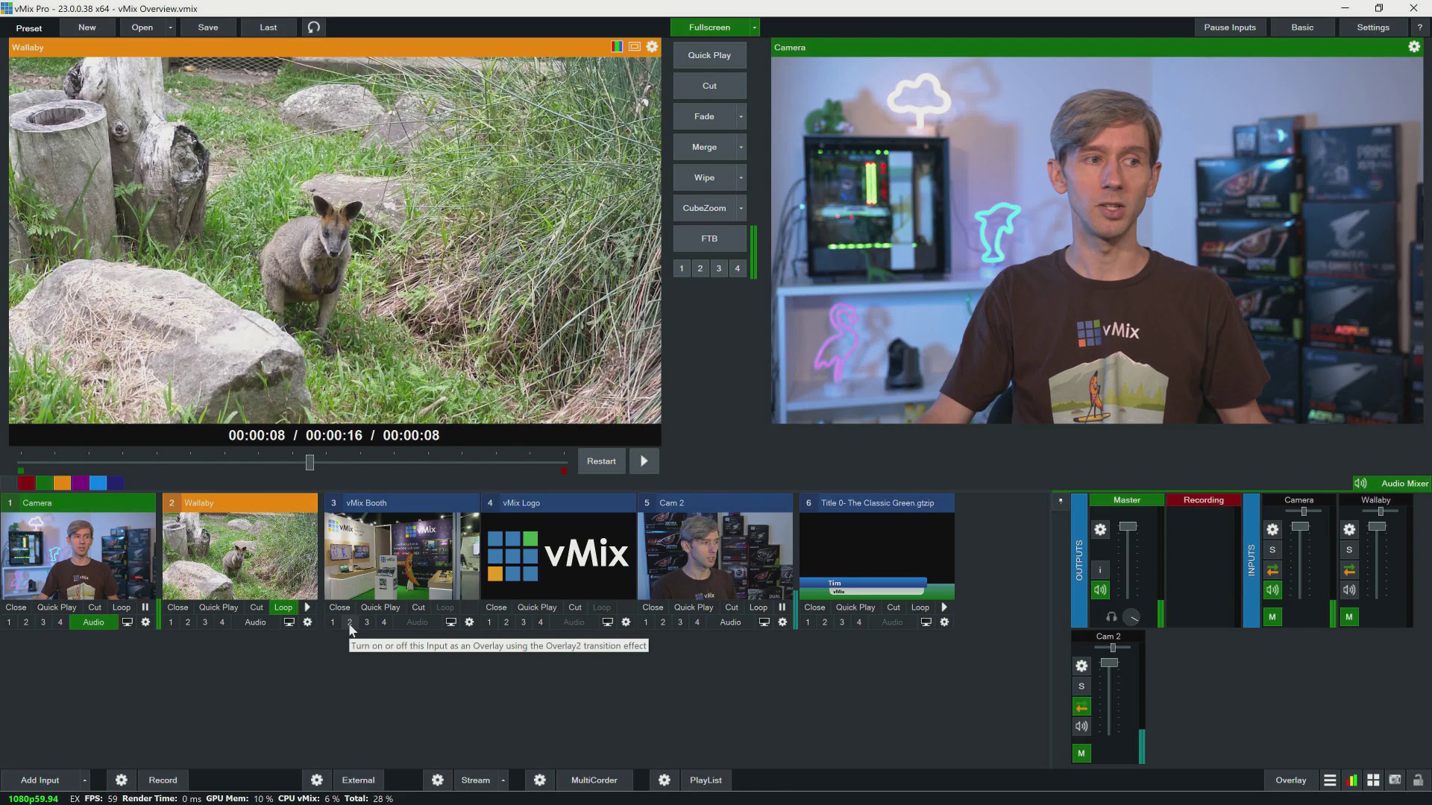
click(662, 624)
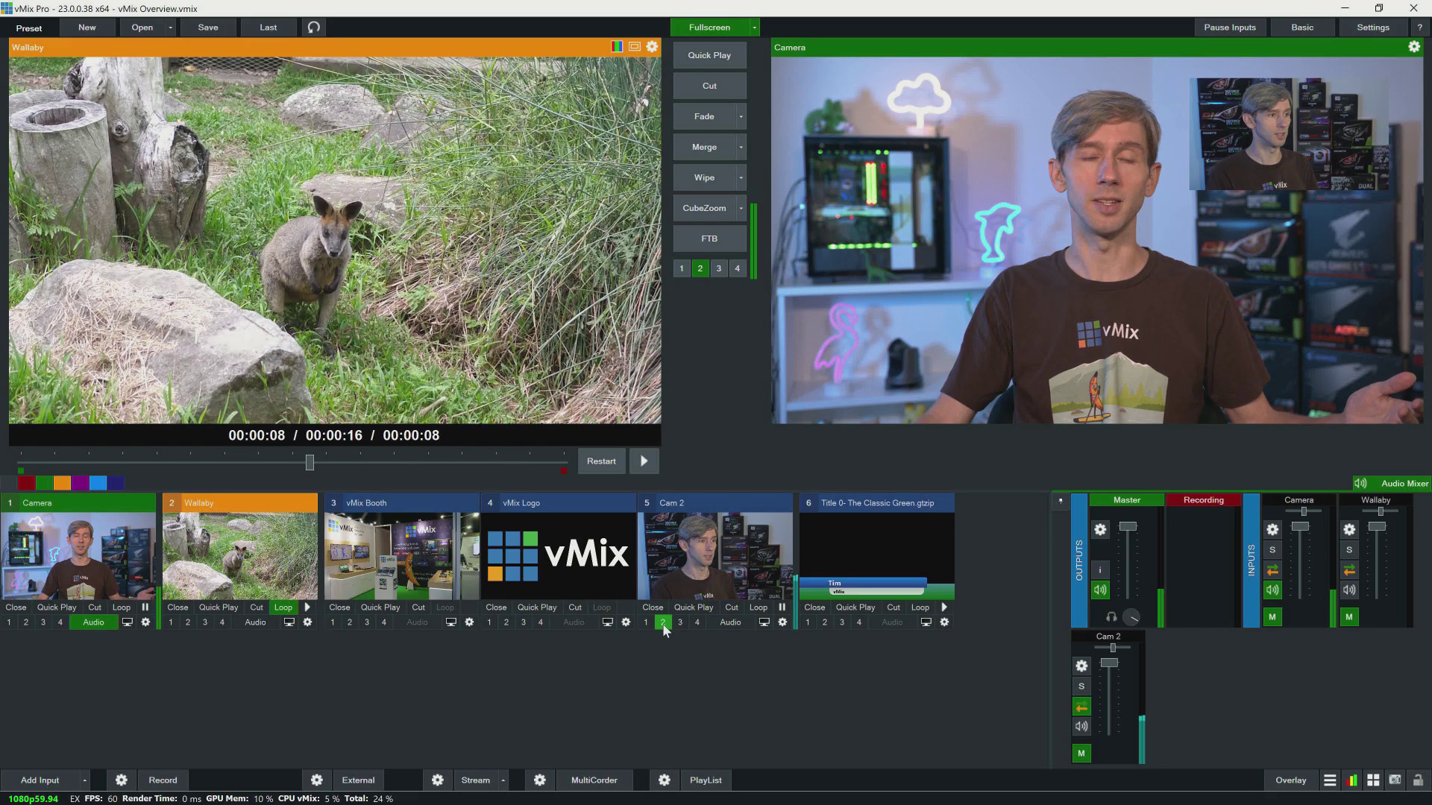
click(662, 623)
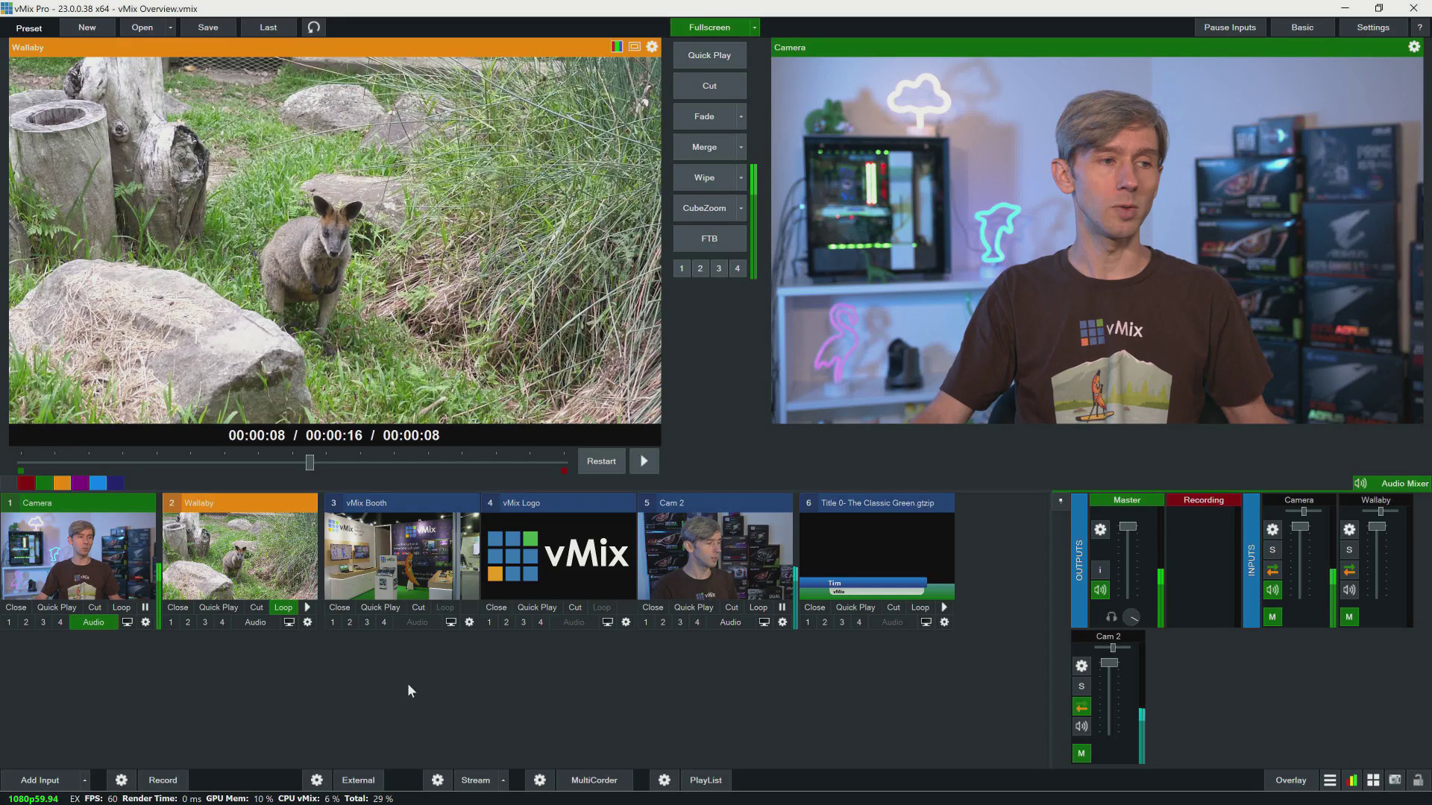
Step: In vMix Booth's Multi View, put the Classic Green title on layer 3 and vMix Logo on layer 4
click(468, 622)
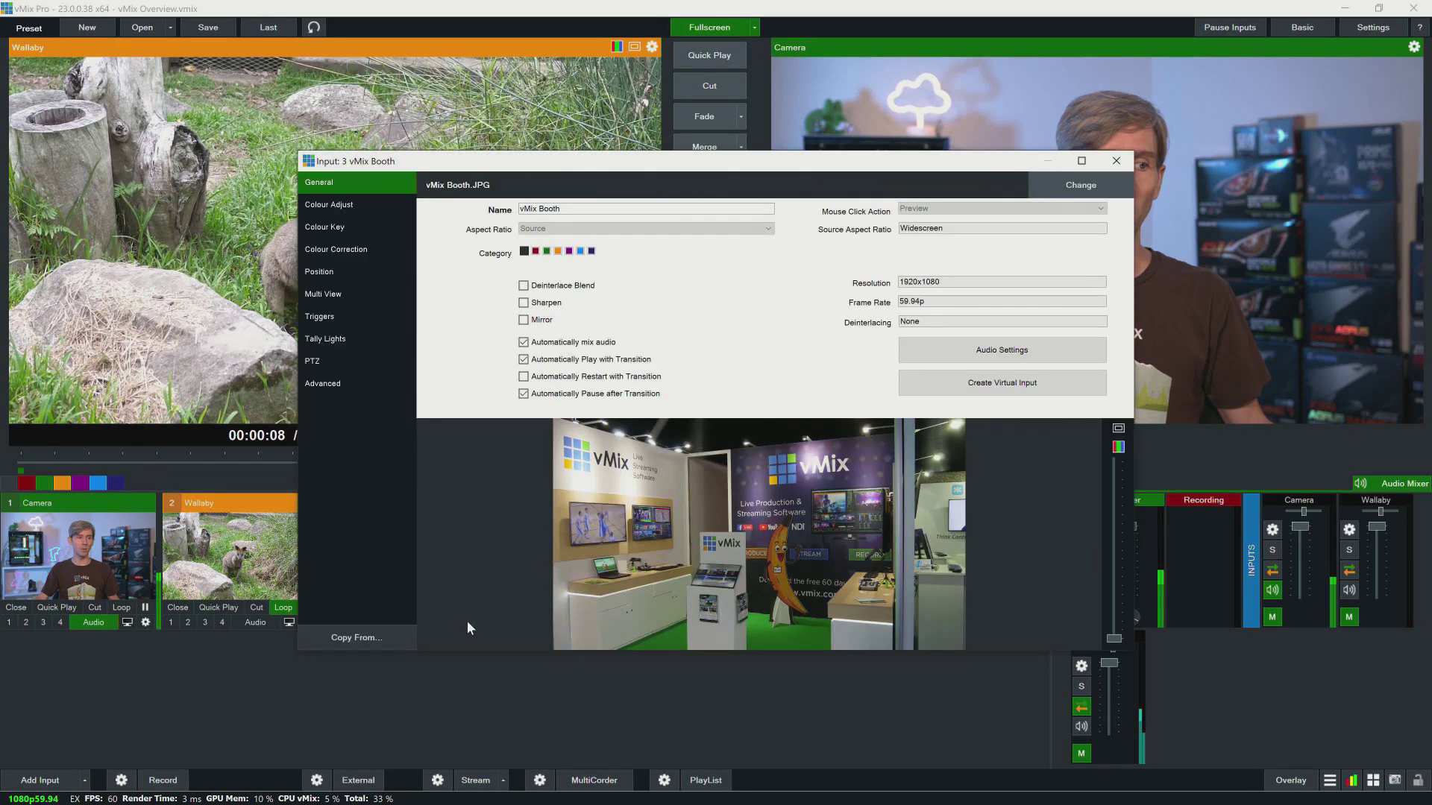
click(307, 293)
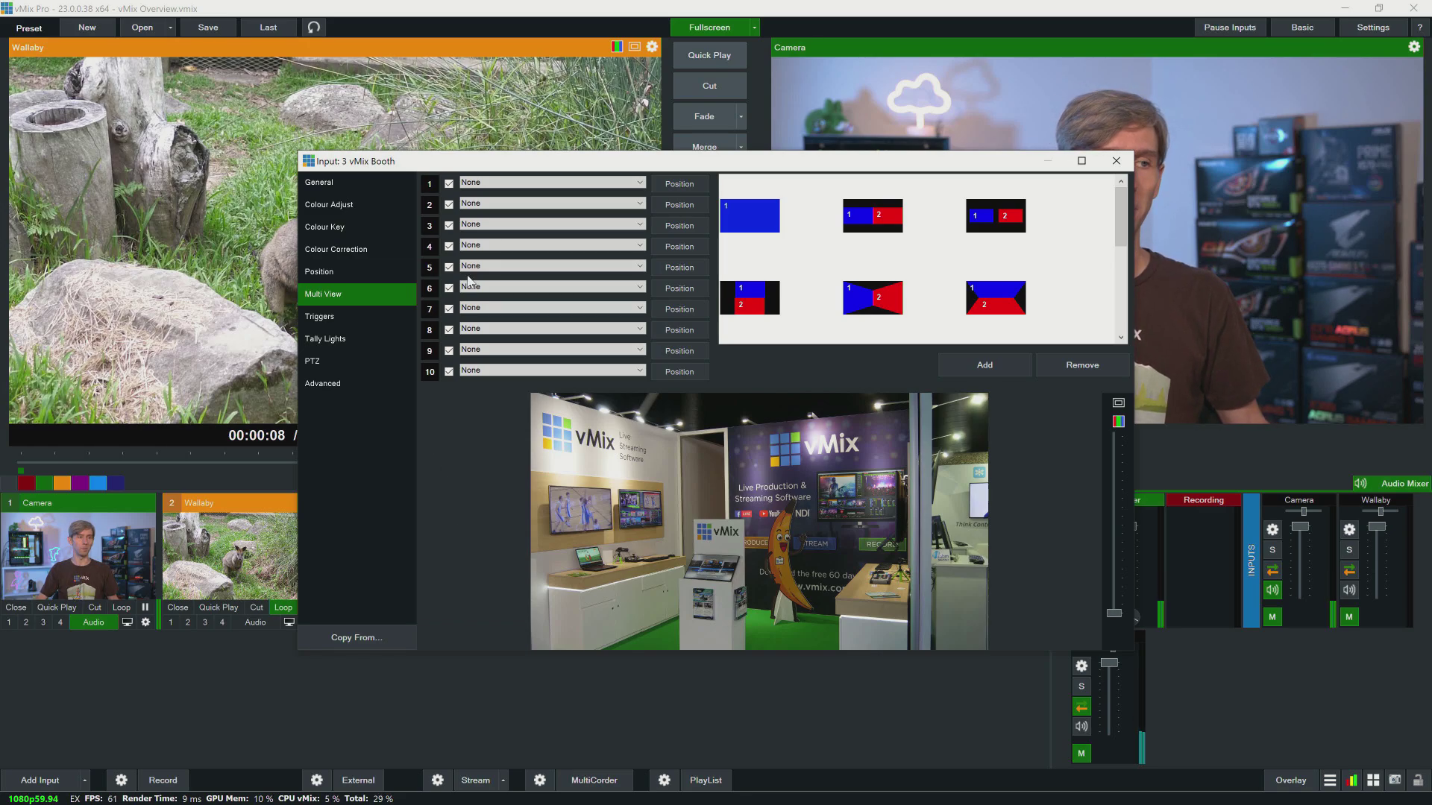
click(490, 223)
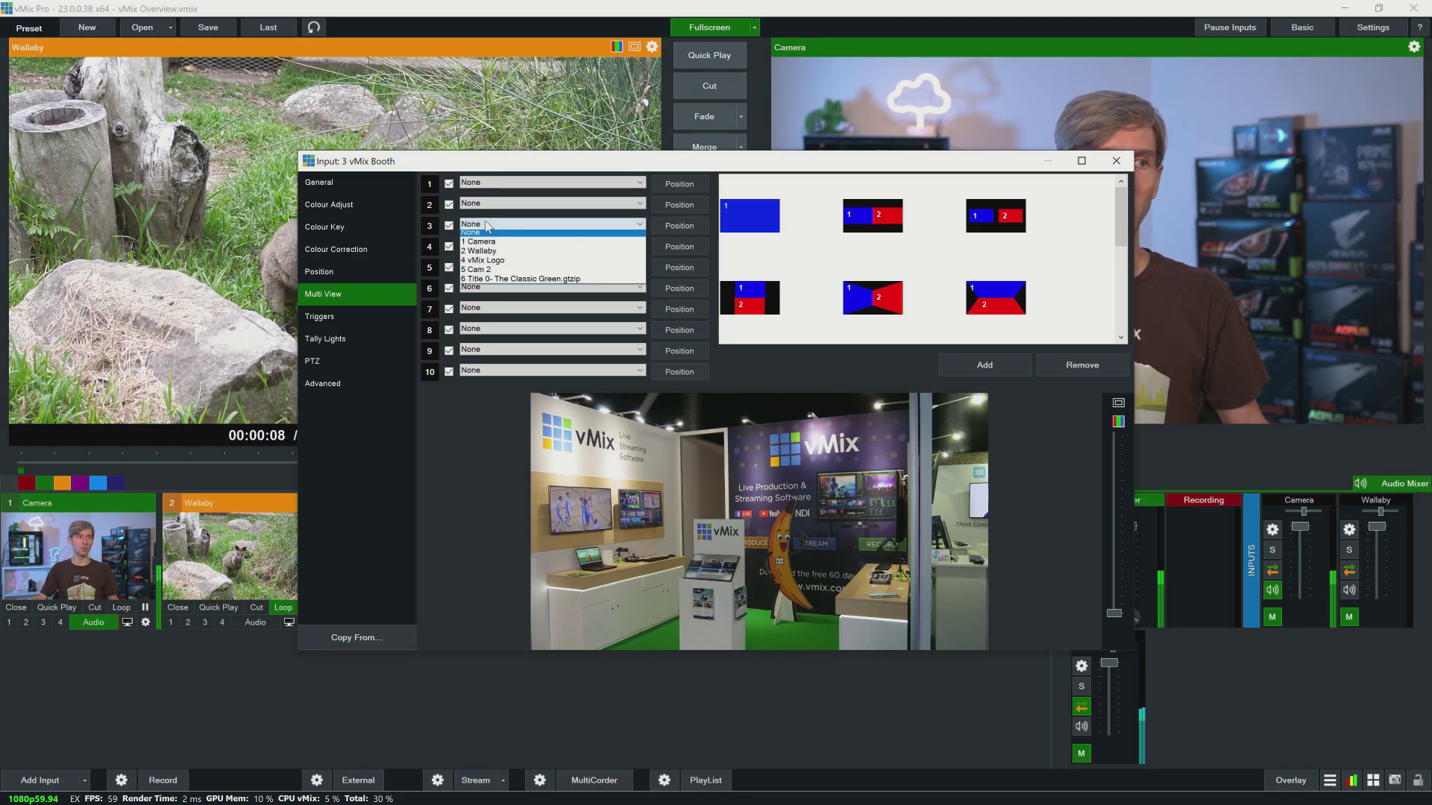
click(500, 283)
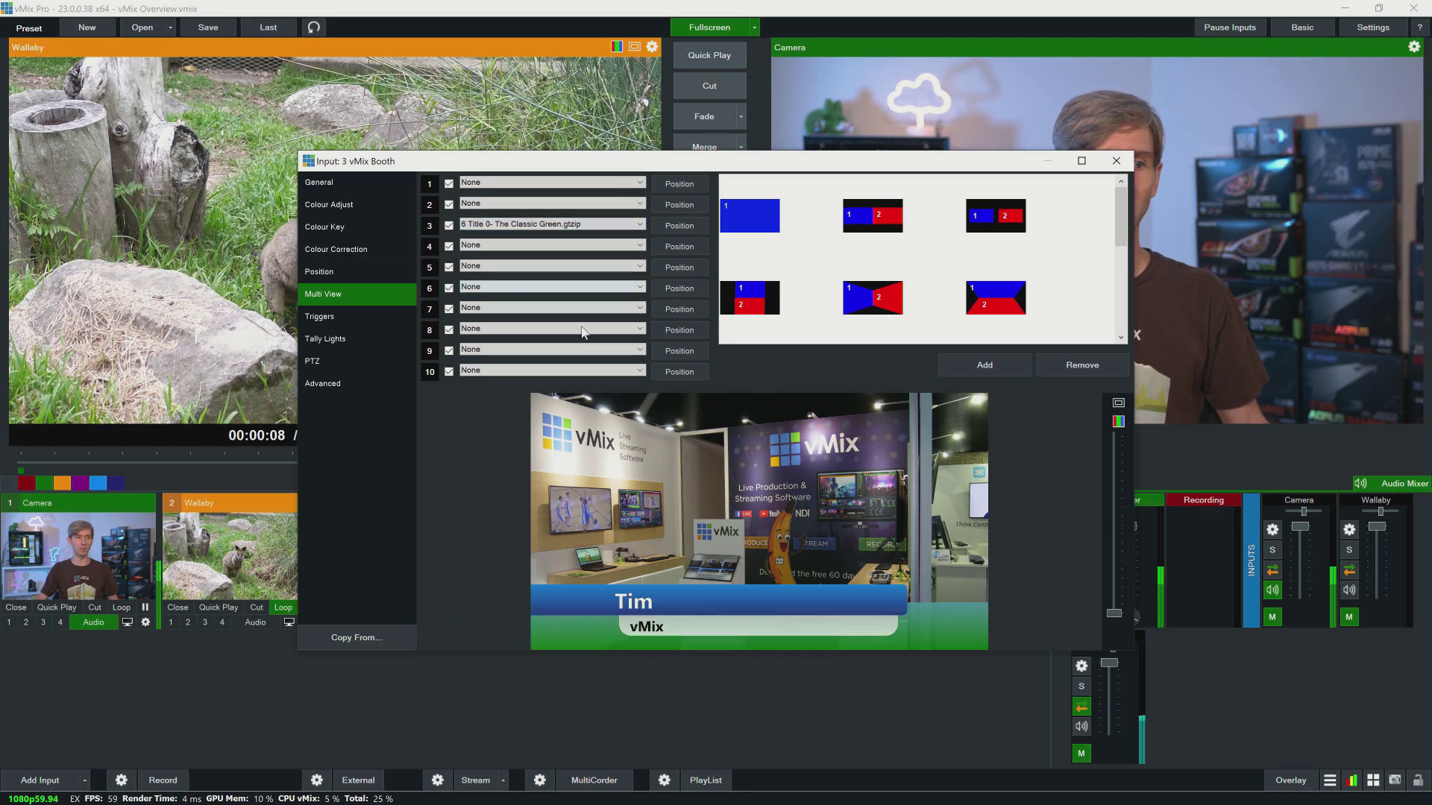
click(475, 247)
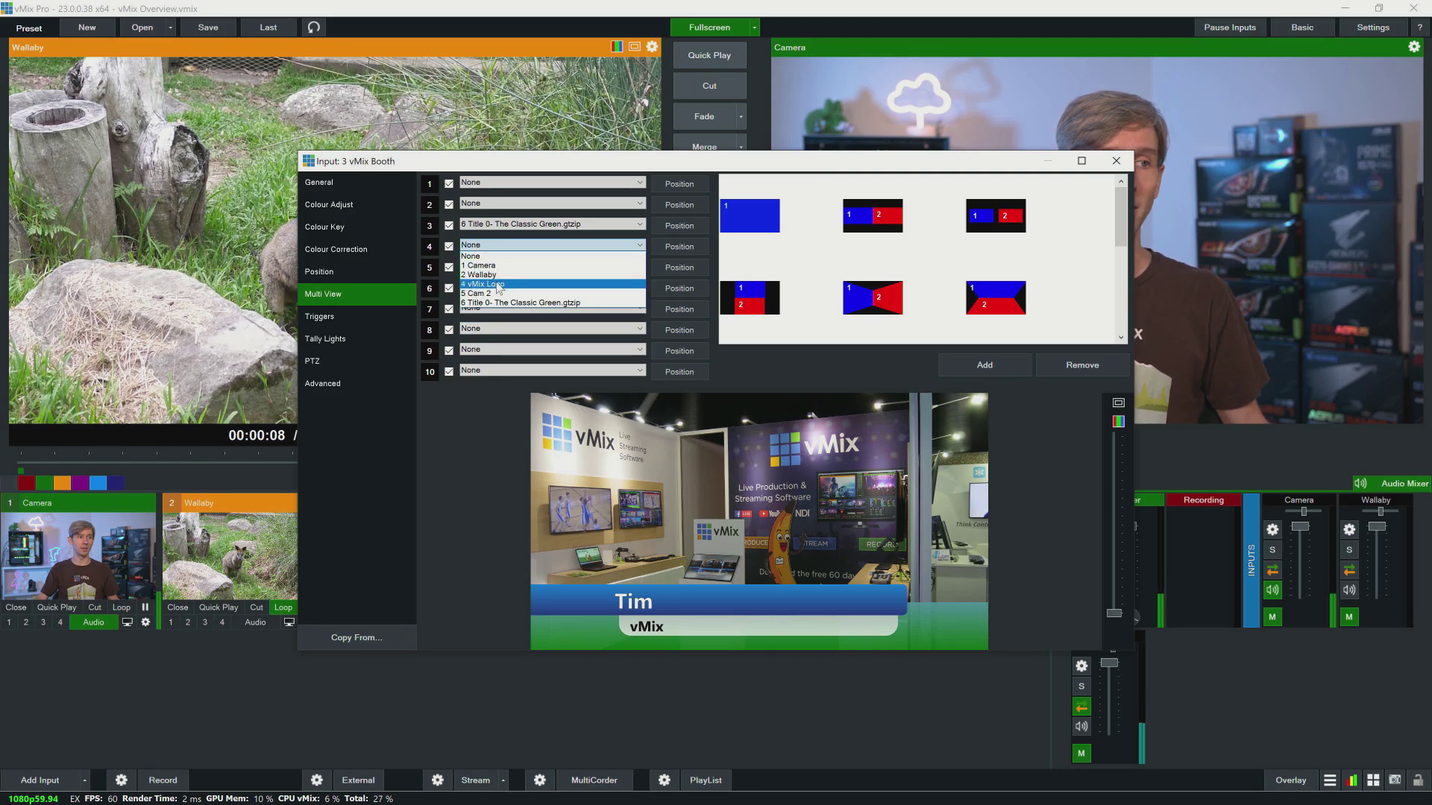
click(492, 291)
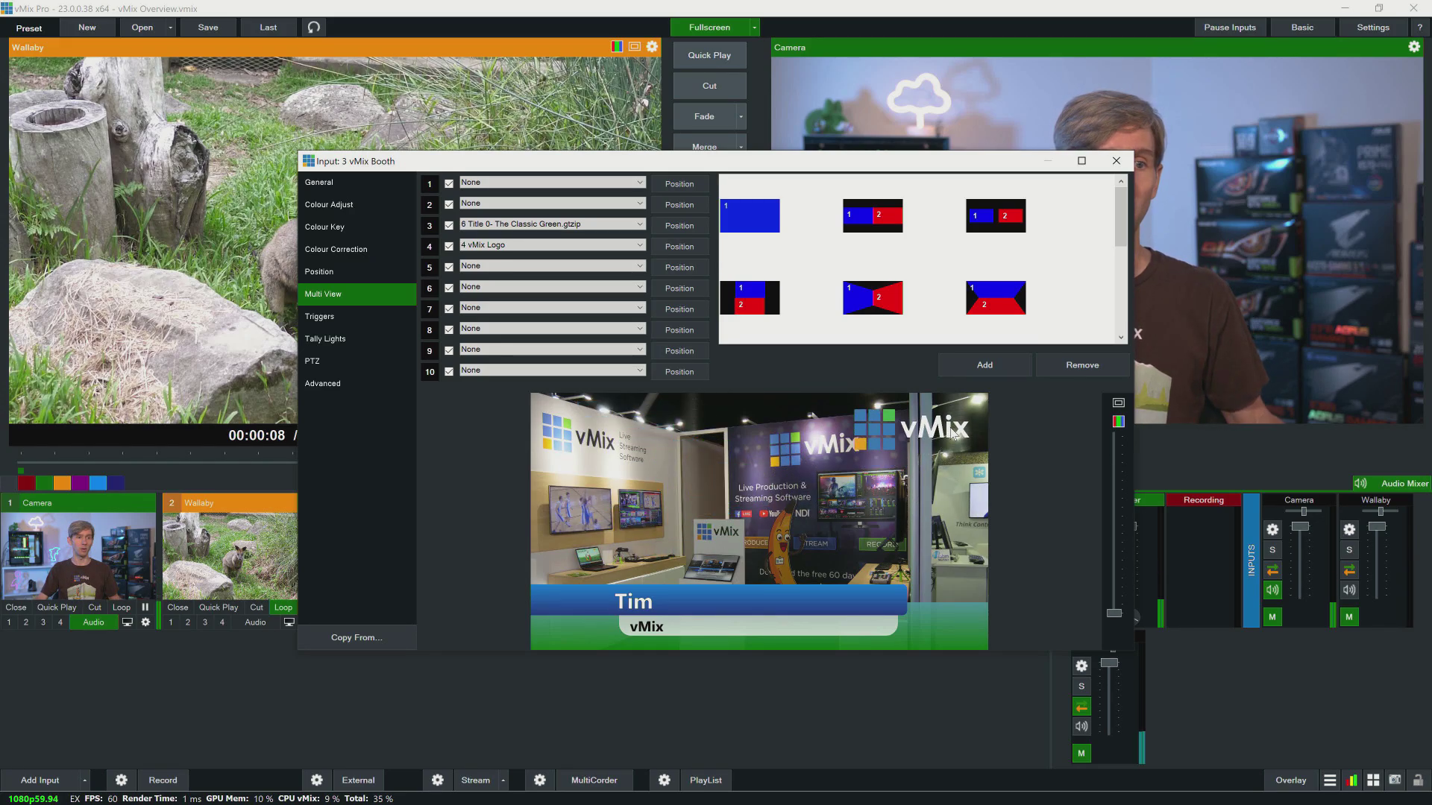
Step: Shift the logo layer's Pan X further right and close the settings
click(677, 247)
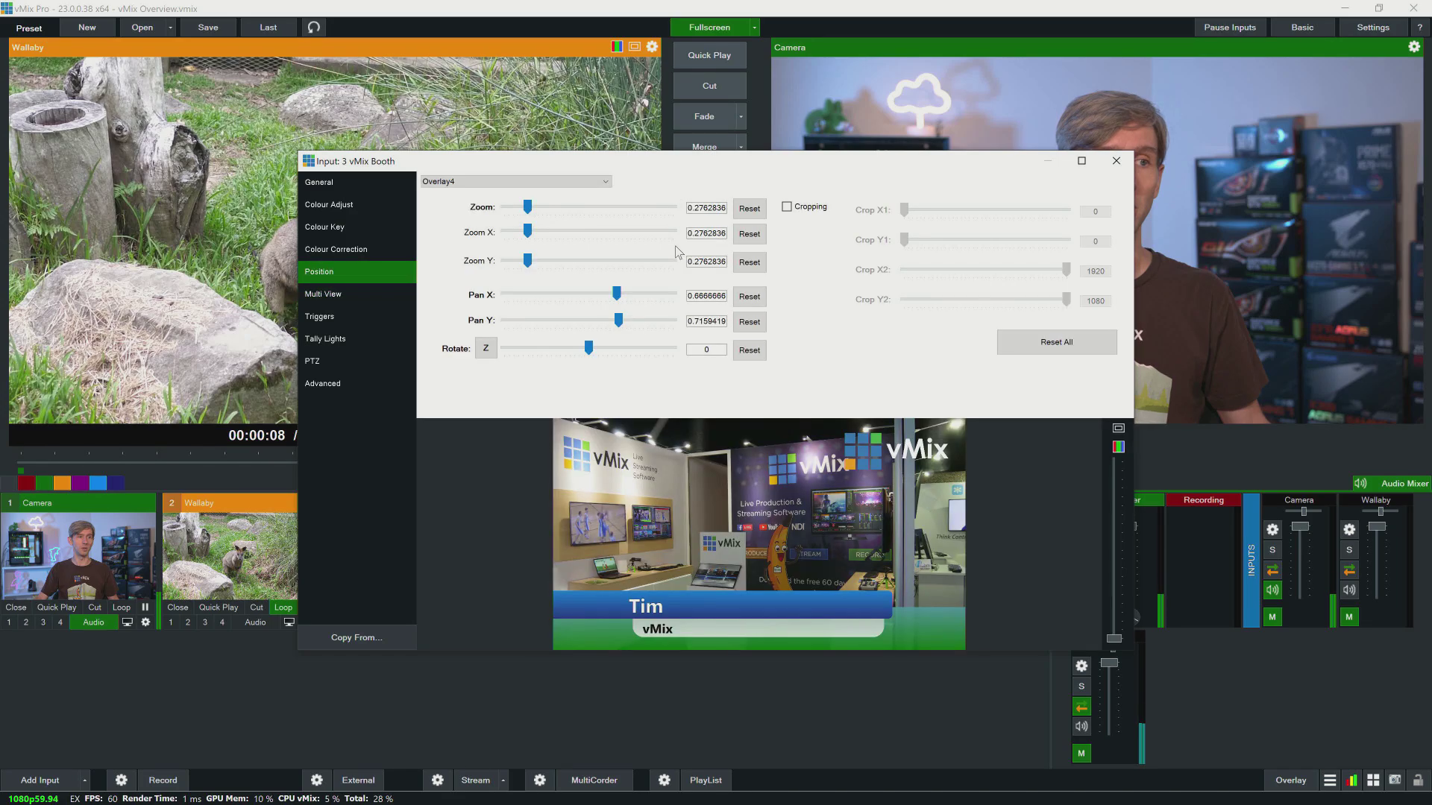
drag(613, 296, 618, 300)
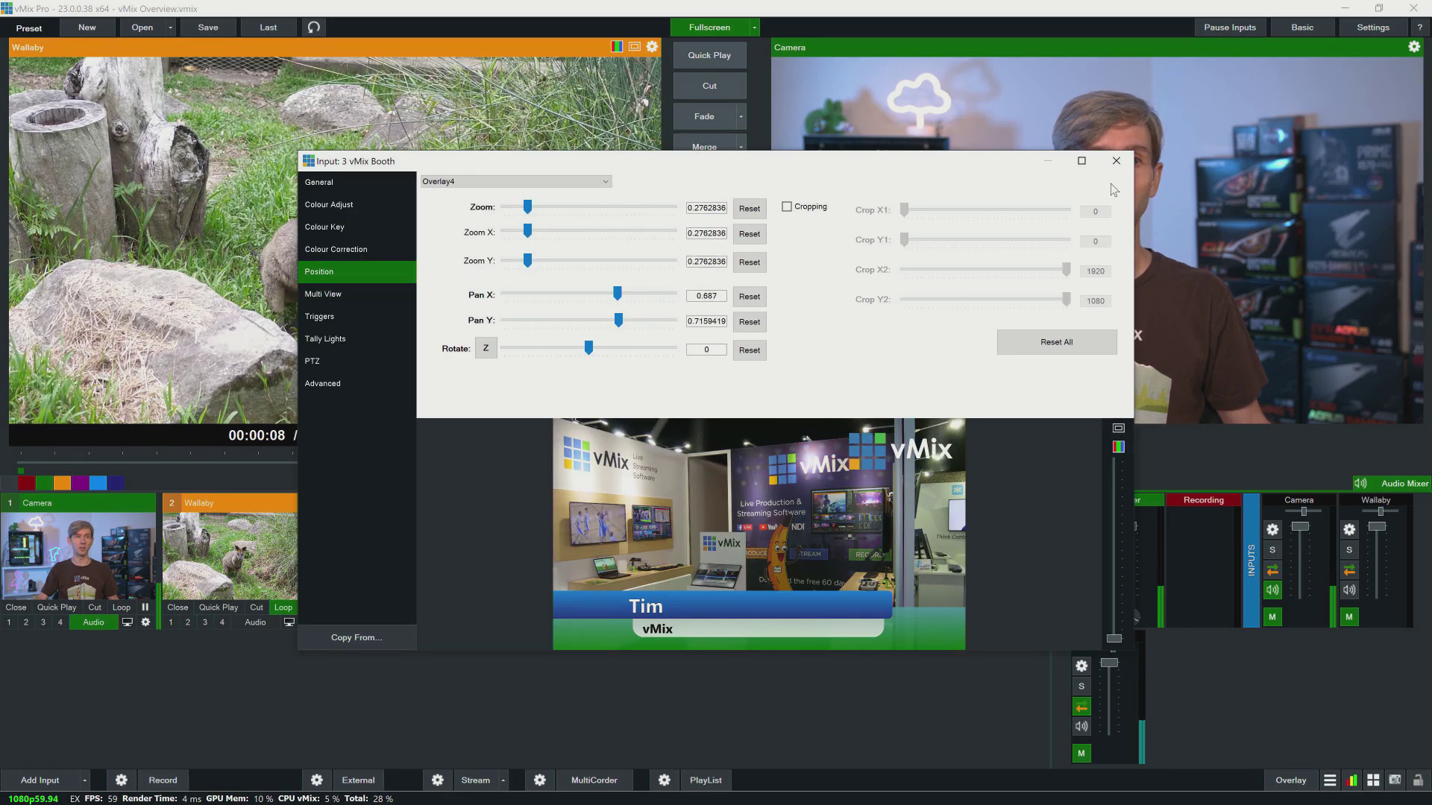
click(1116, 162)
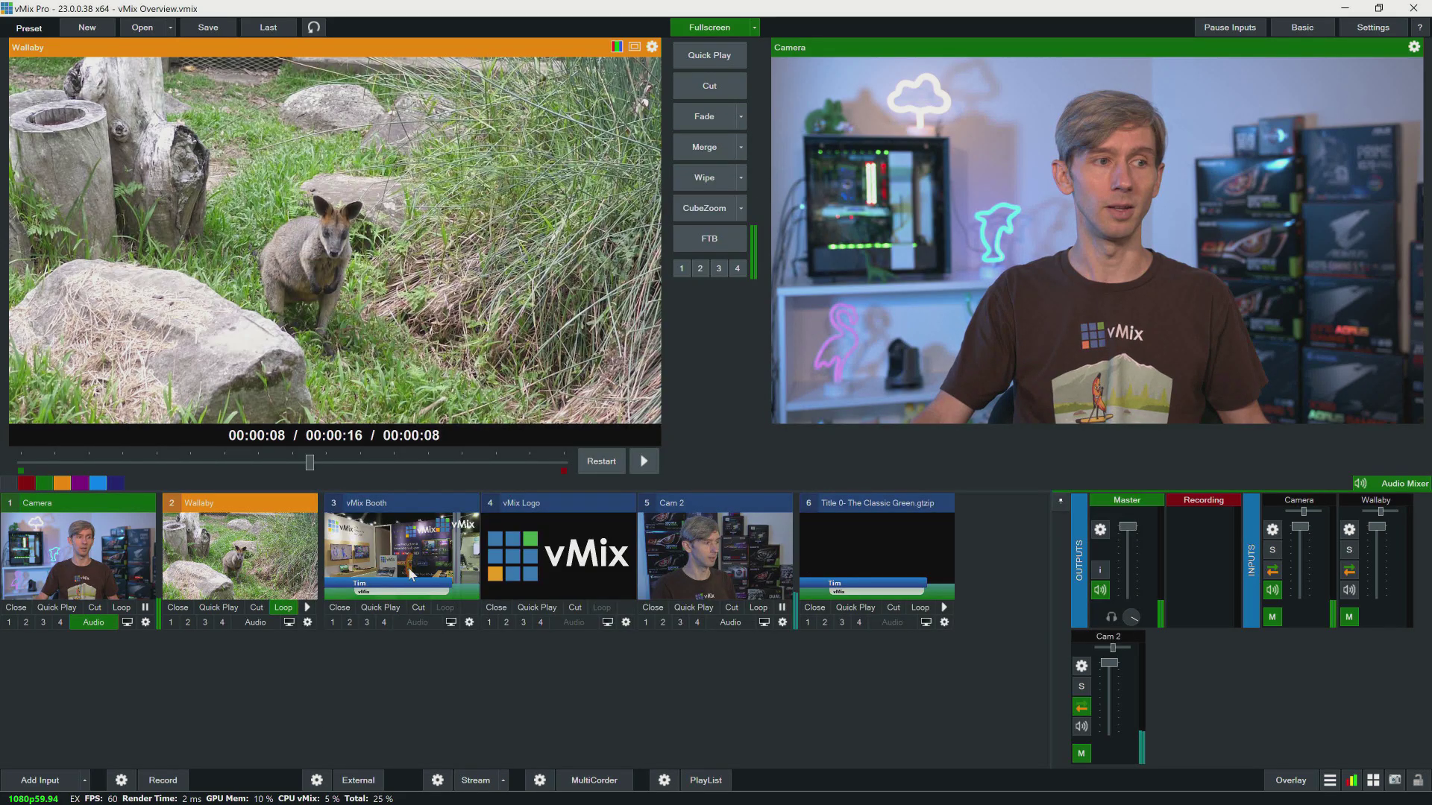
Step: Preview the layered vMix Booth shot and add a Transparent Colour input as input 7
click(409, 567)
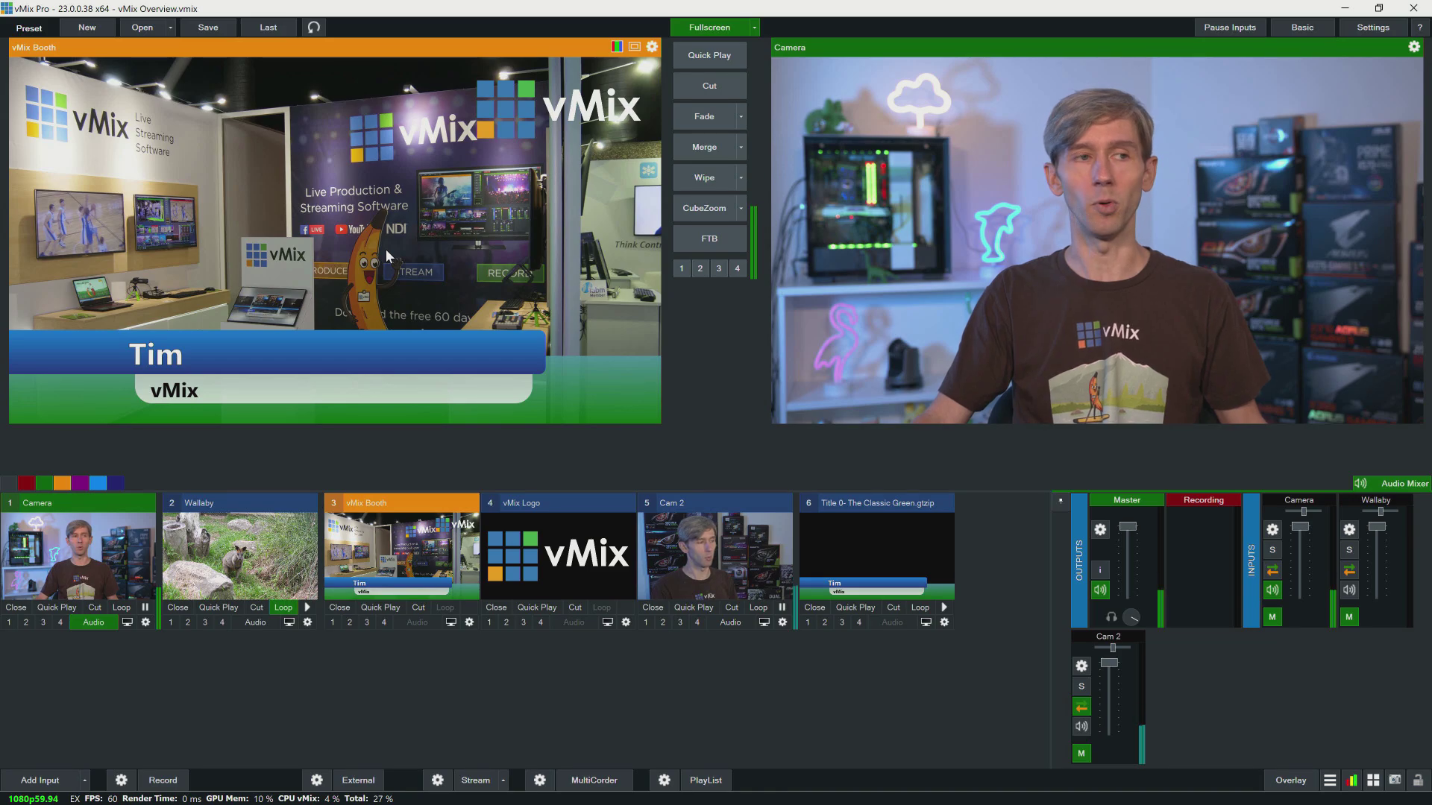
click(710, 88)
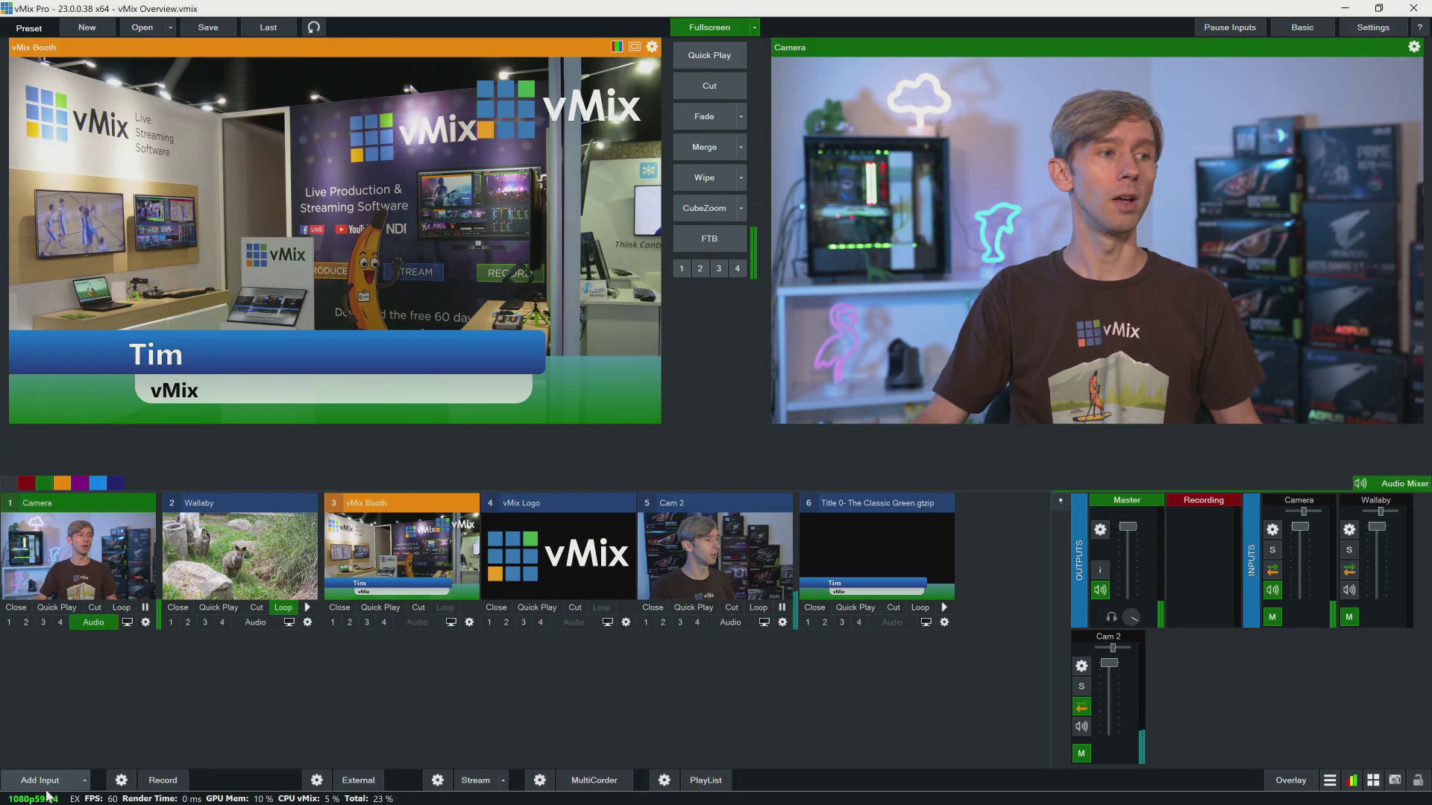
click(50, 788)
click(379, 448)
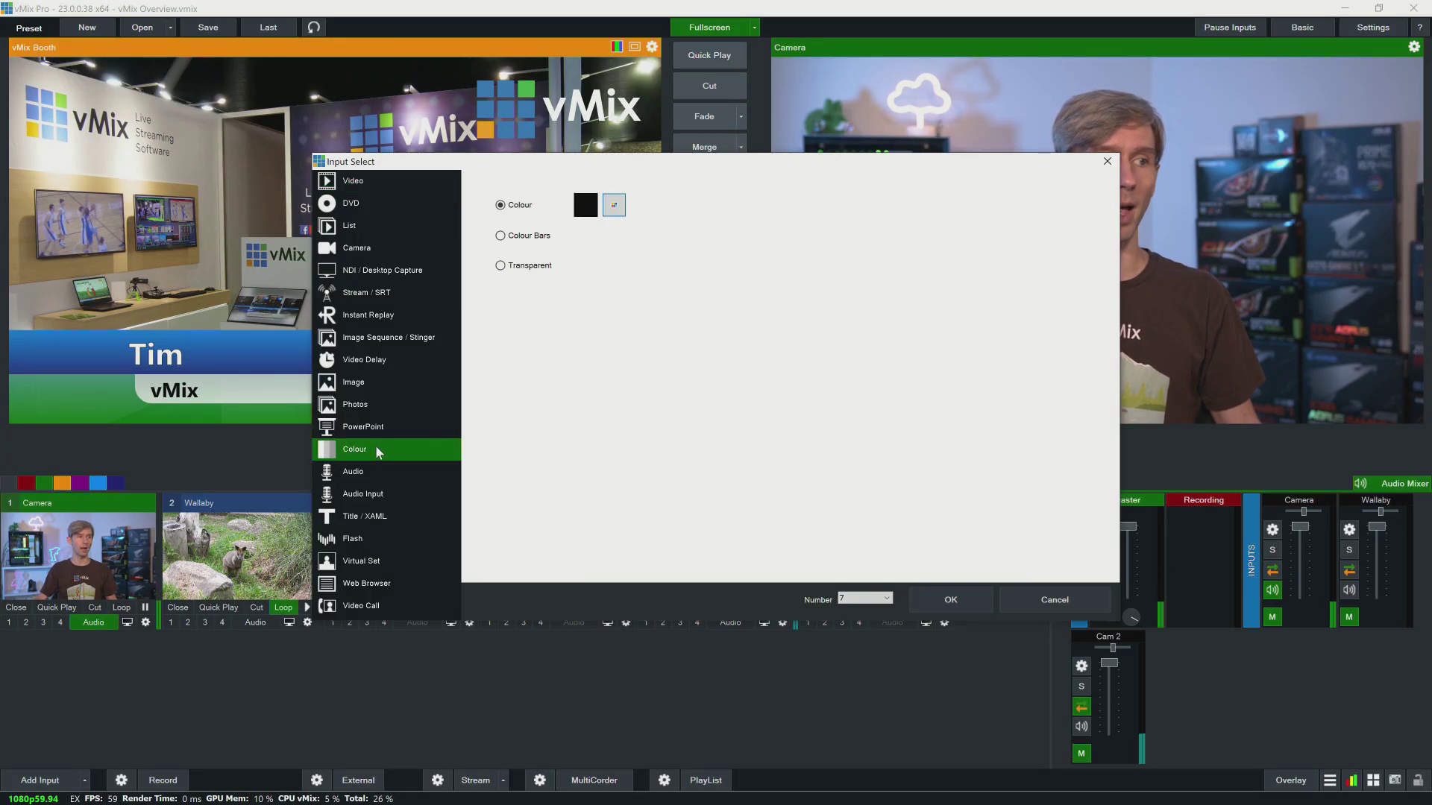
click(946, 600)
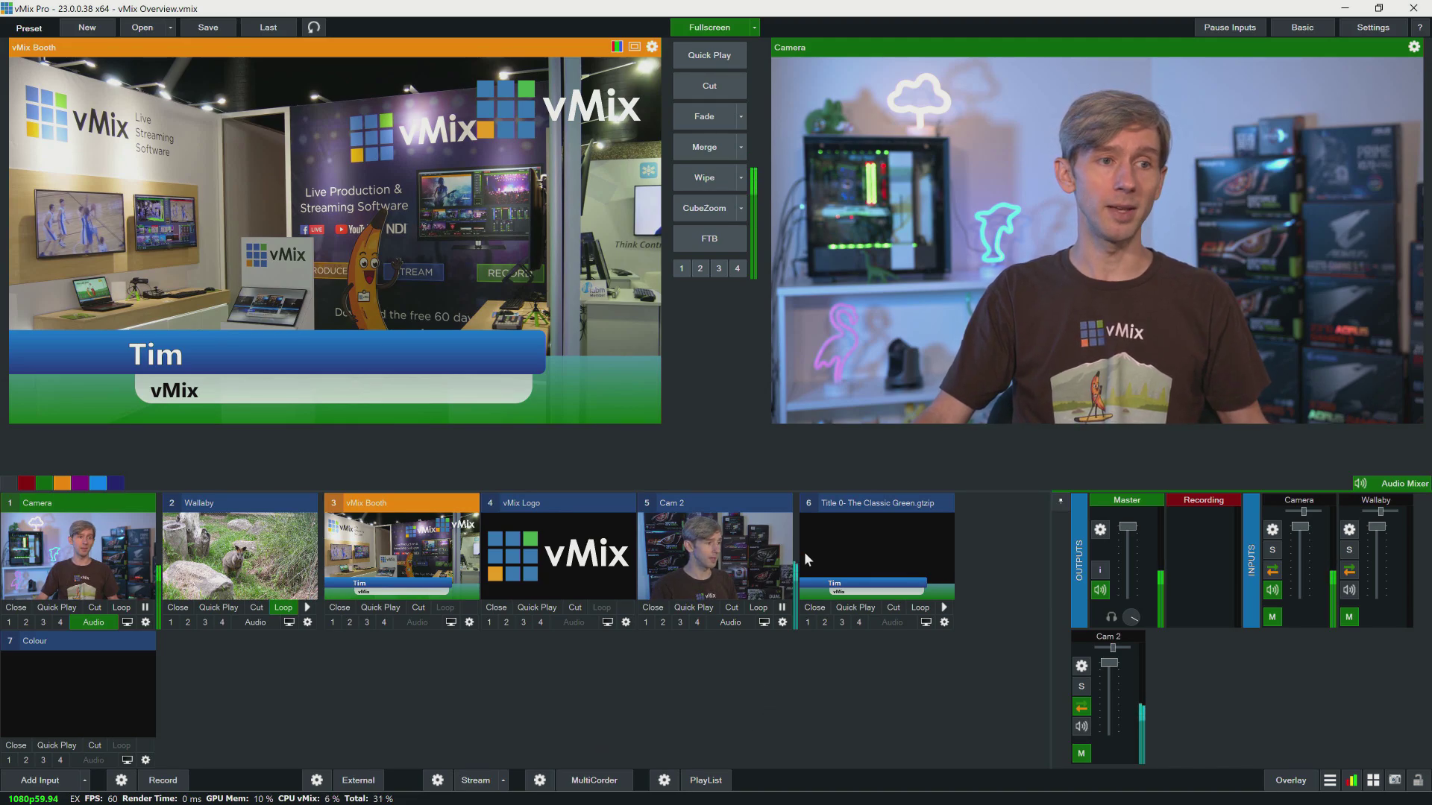
Step: Collapse the vMix Logo, Cam 2, Title and Colour inputs, then show all inputs again
double_click(707, 503)
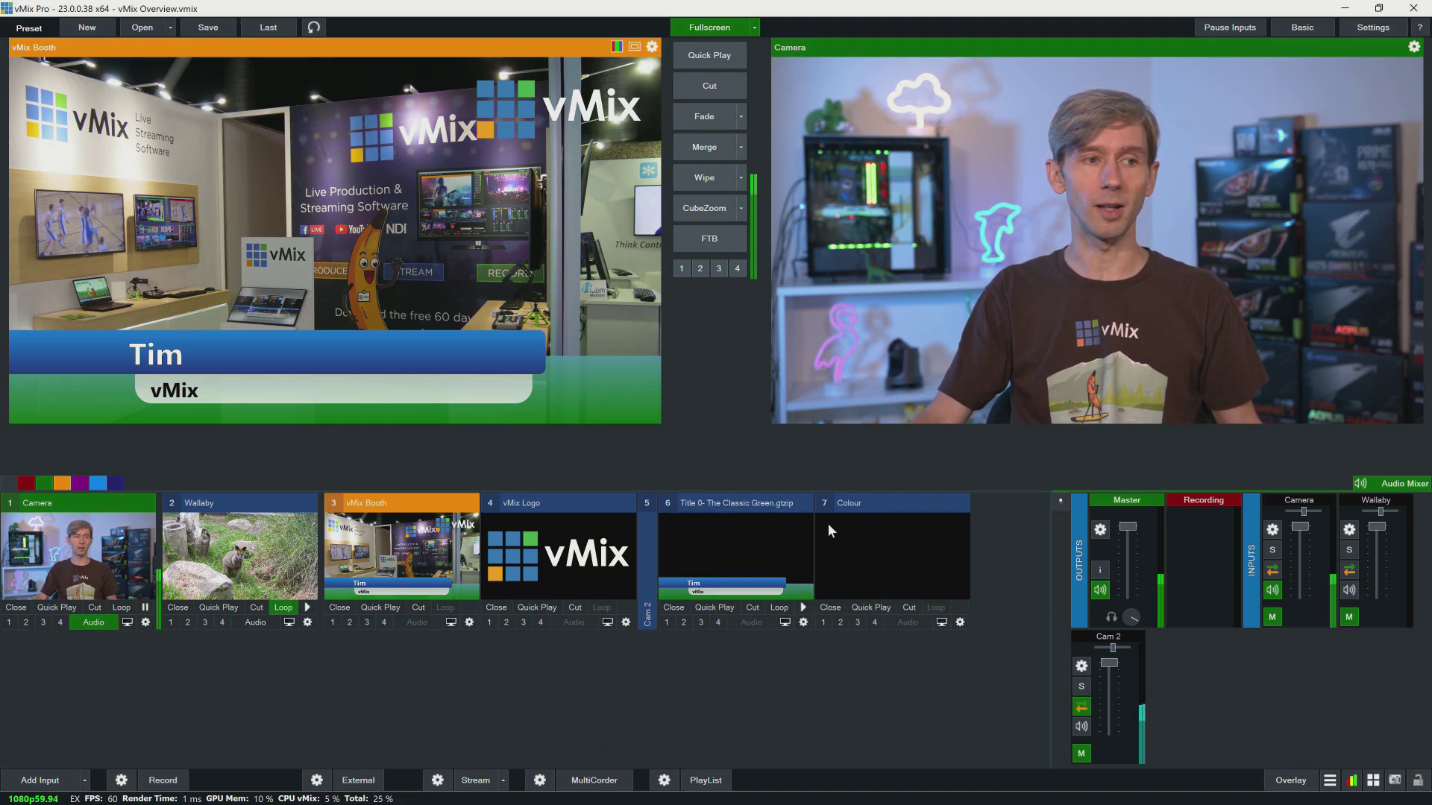
double_click(707, 504)
double_click(786, 506)
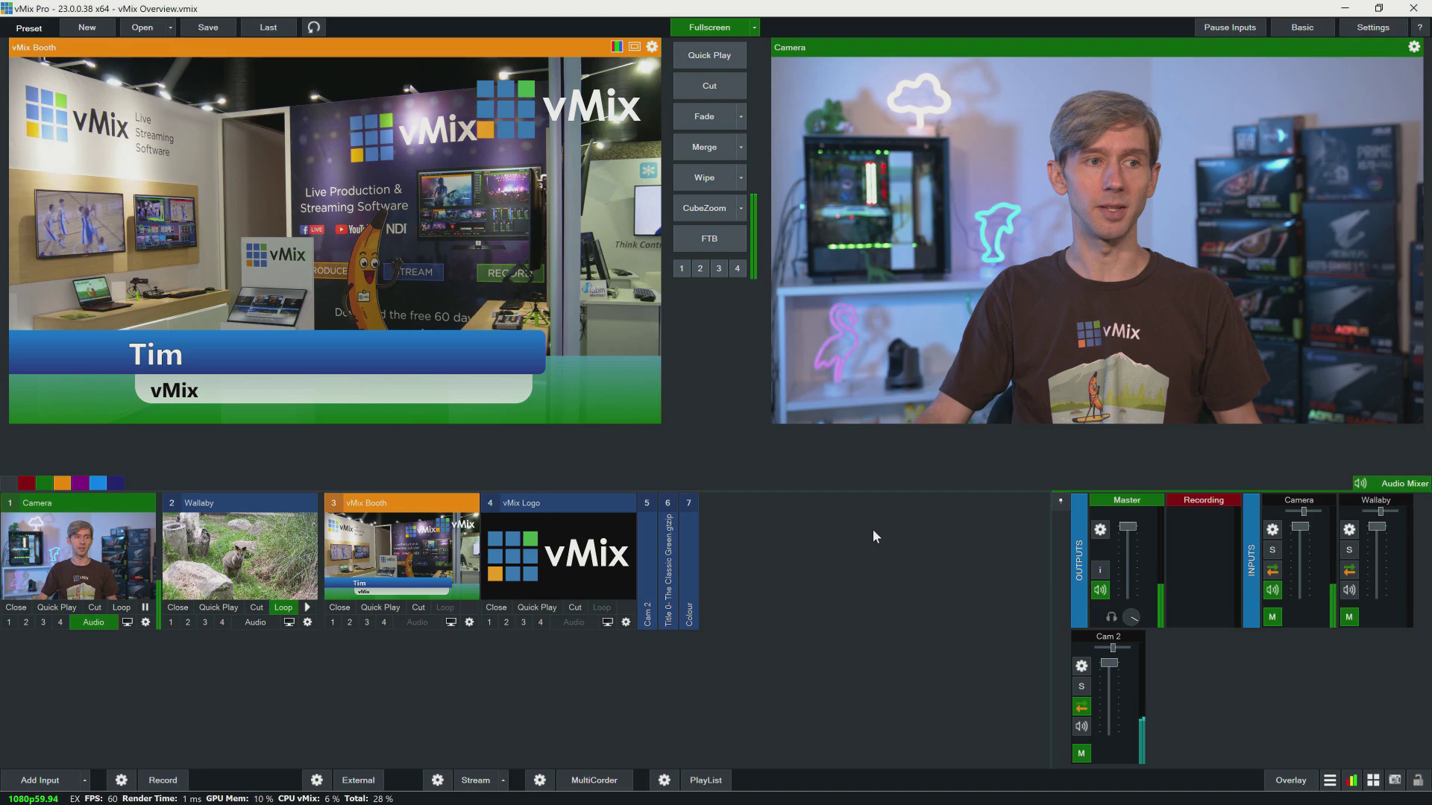
double_click(536, 504)
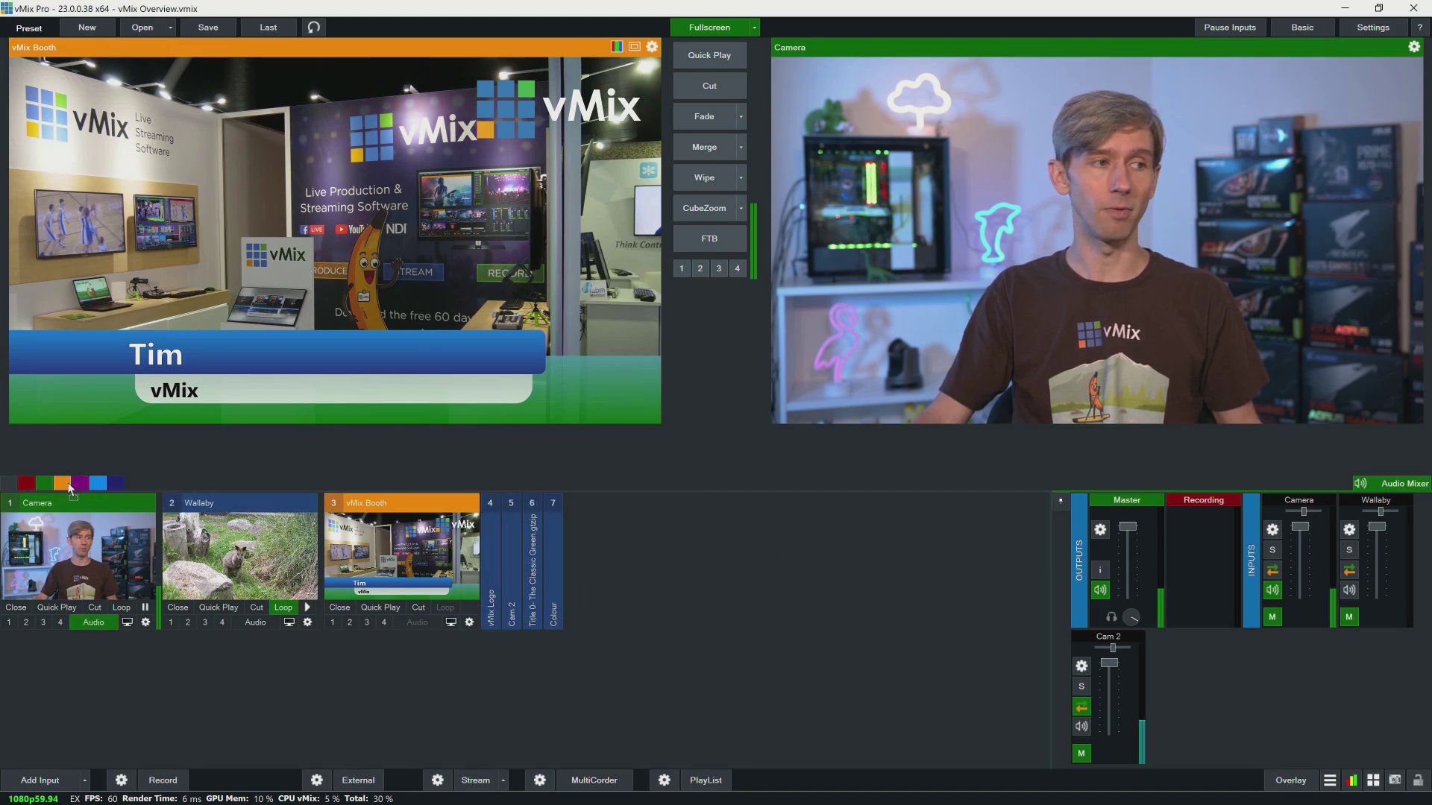
click(26, 484)
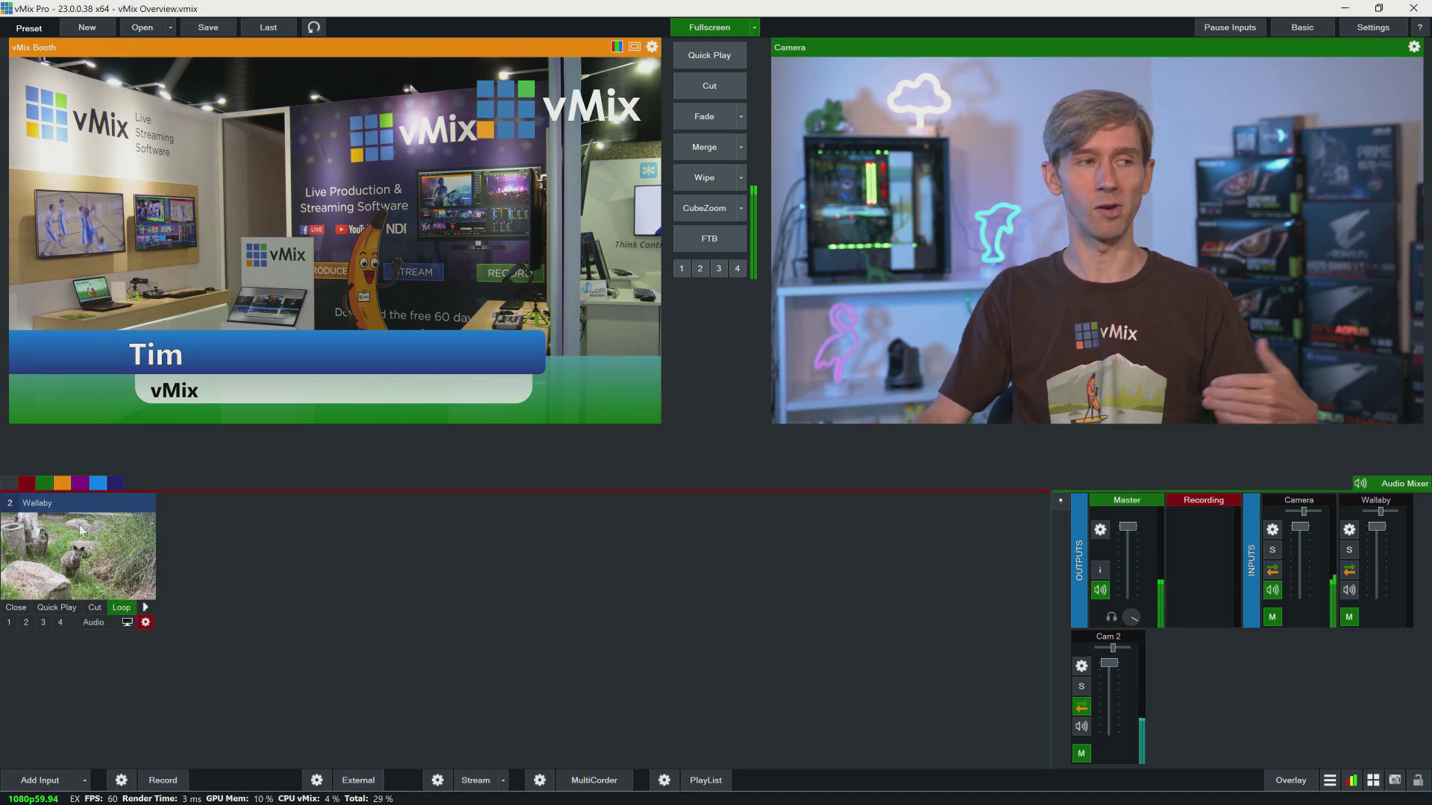
click(10, 485)
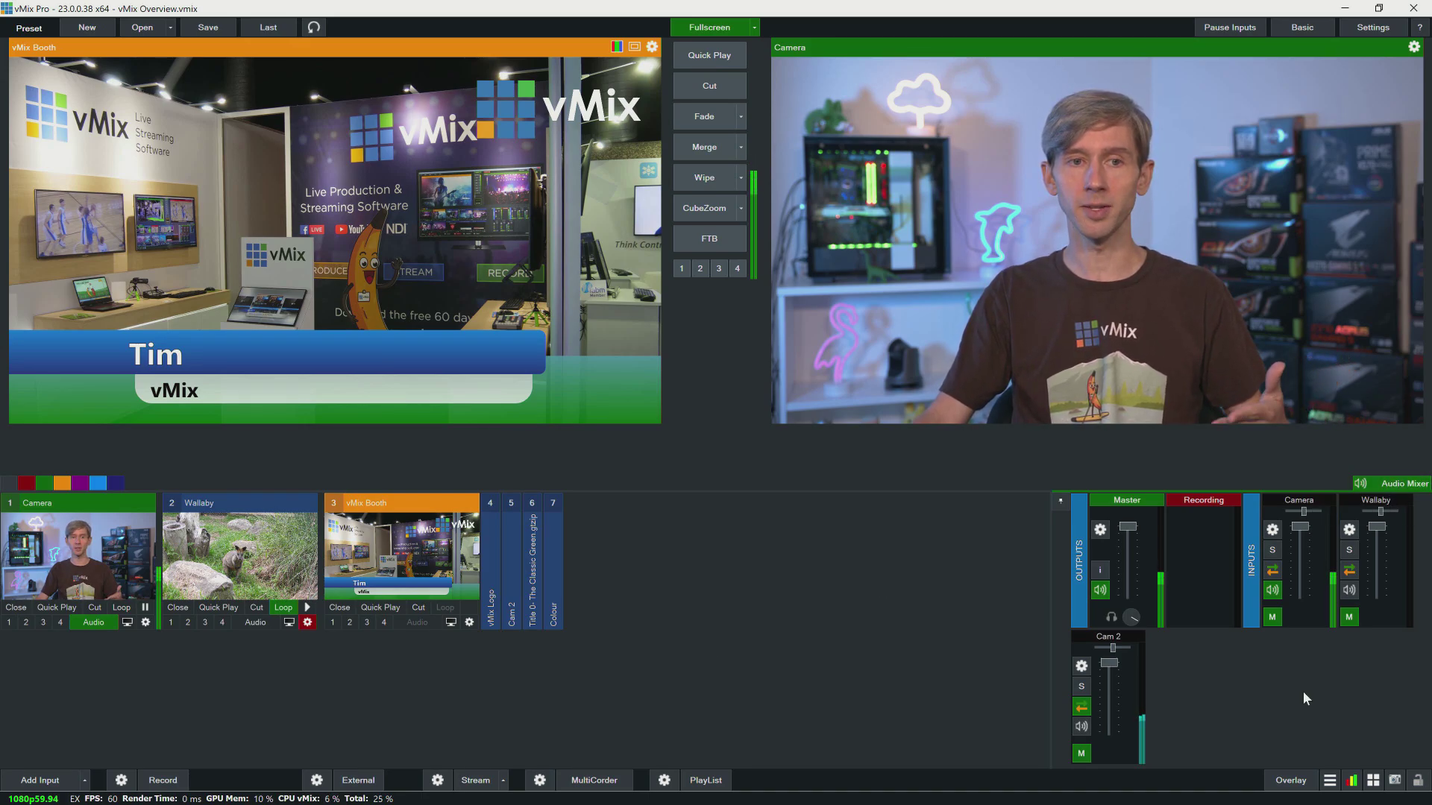
click(1272, 530)
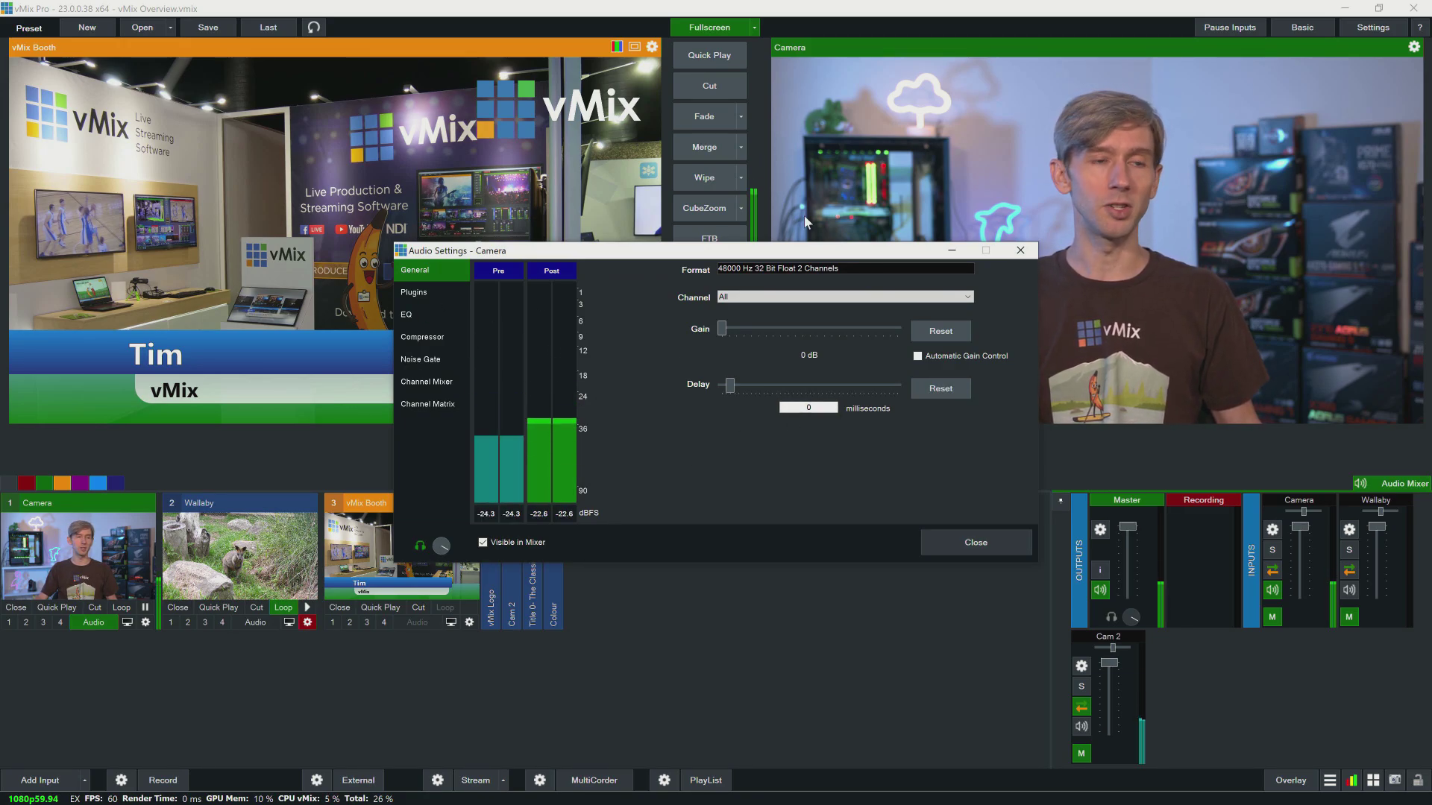
click(1018, 250)
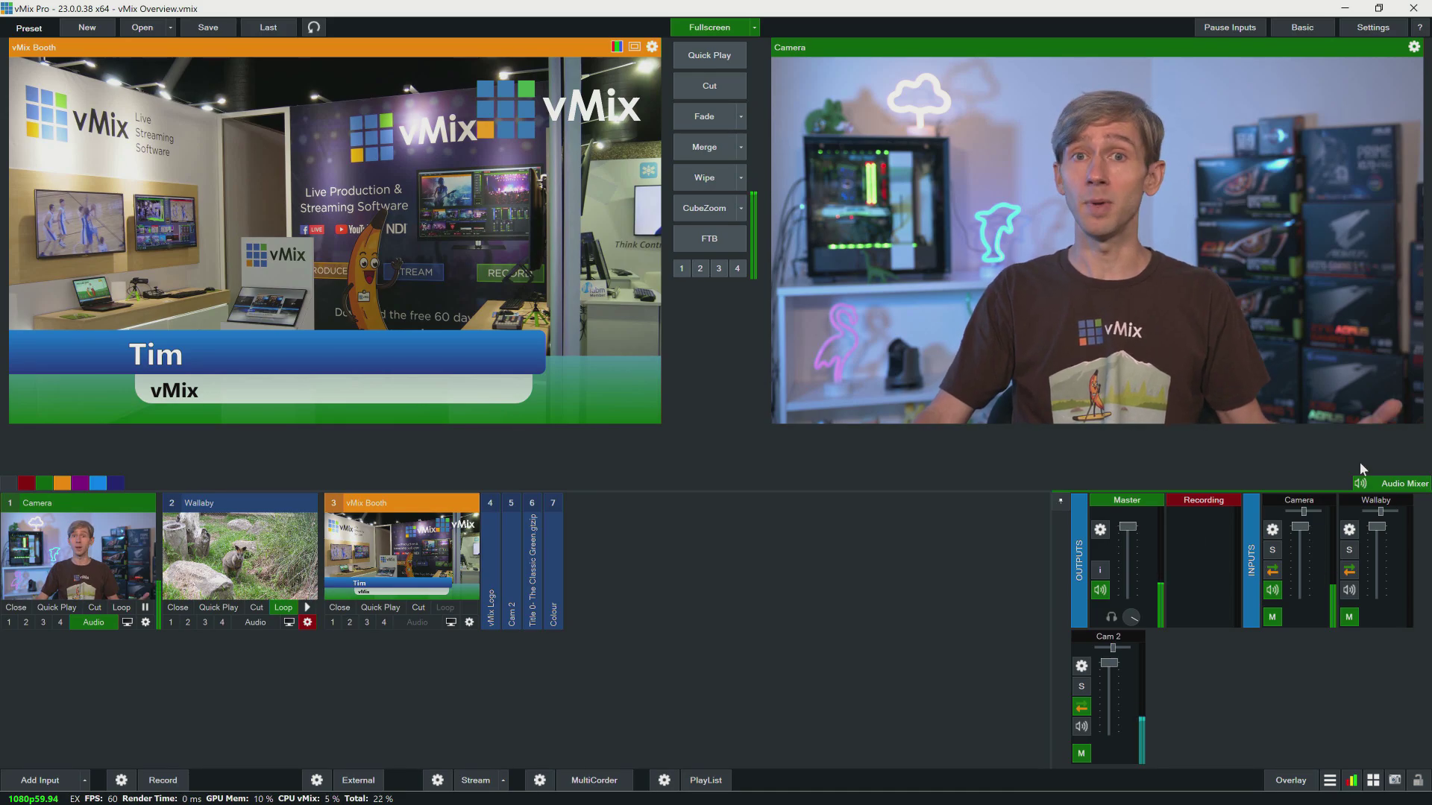
click(1389, 485)
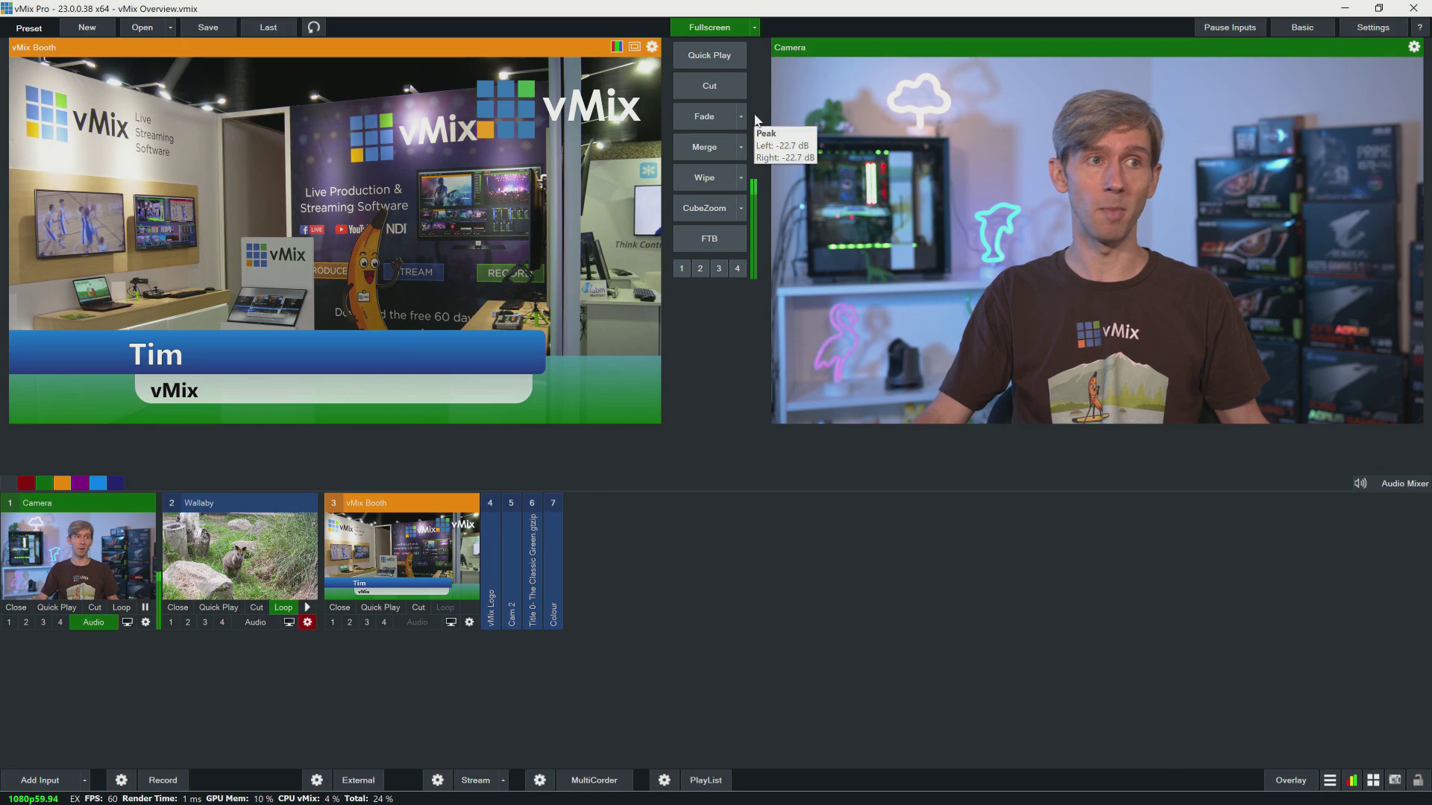
click(1399, 484)
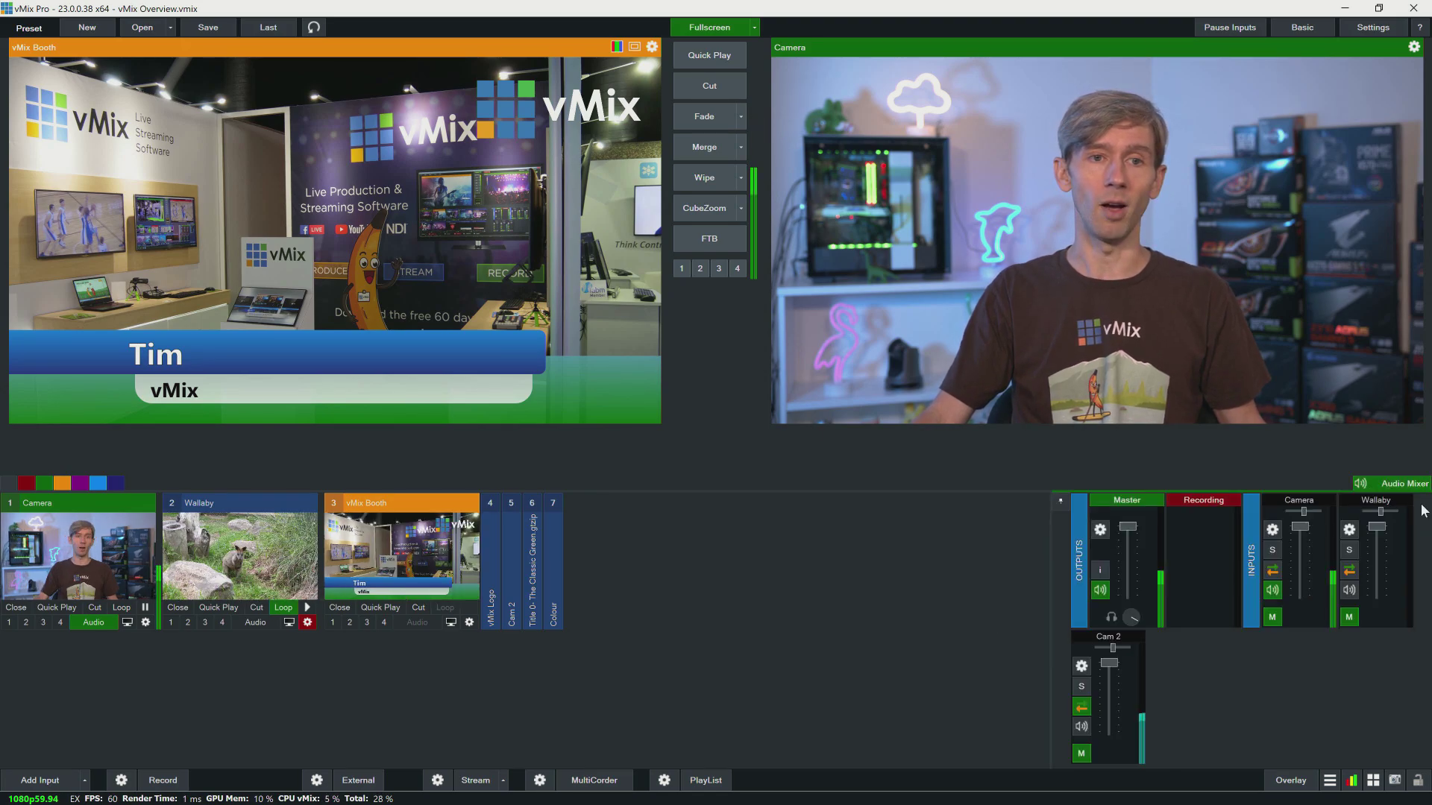
click(1056, 497)
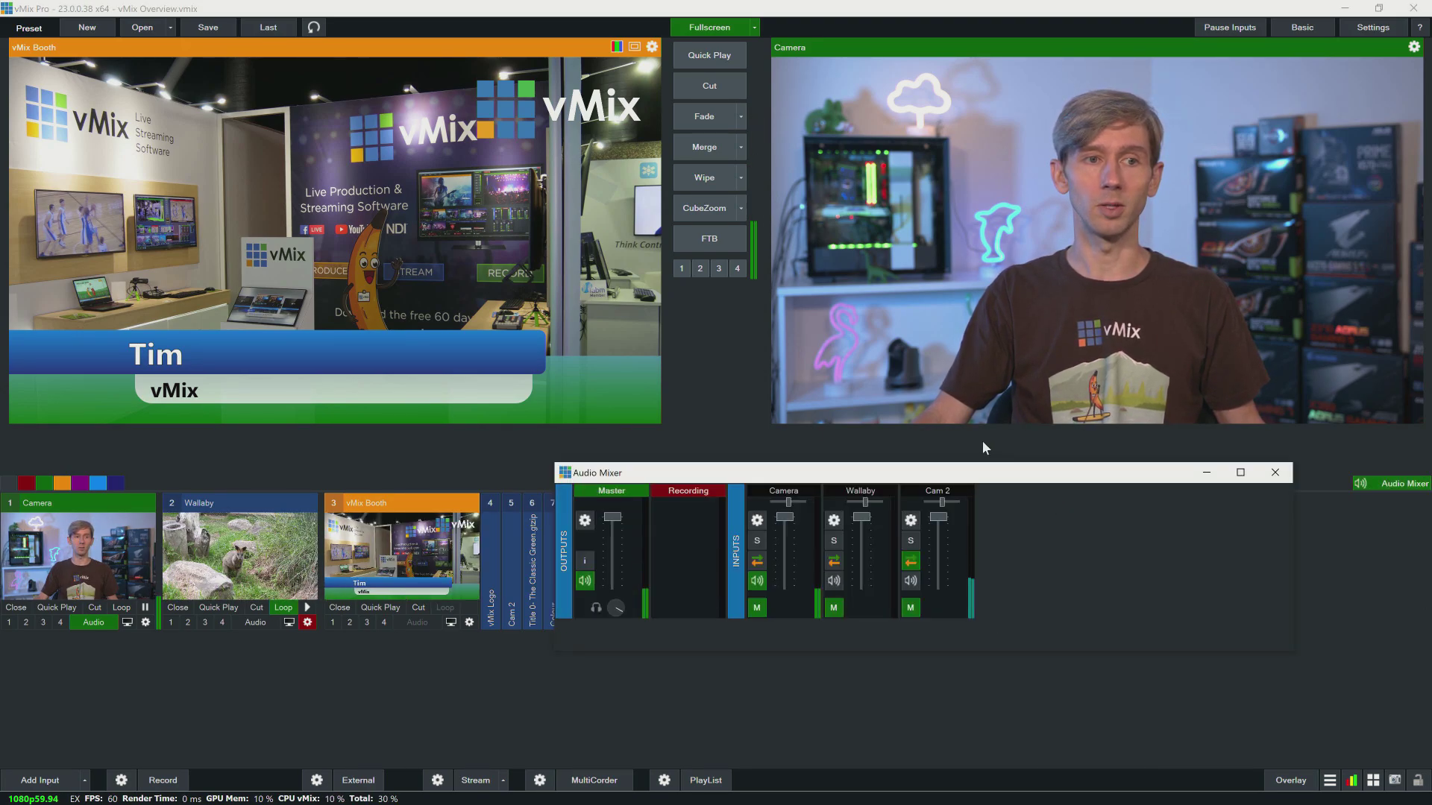
click(1276, 472)
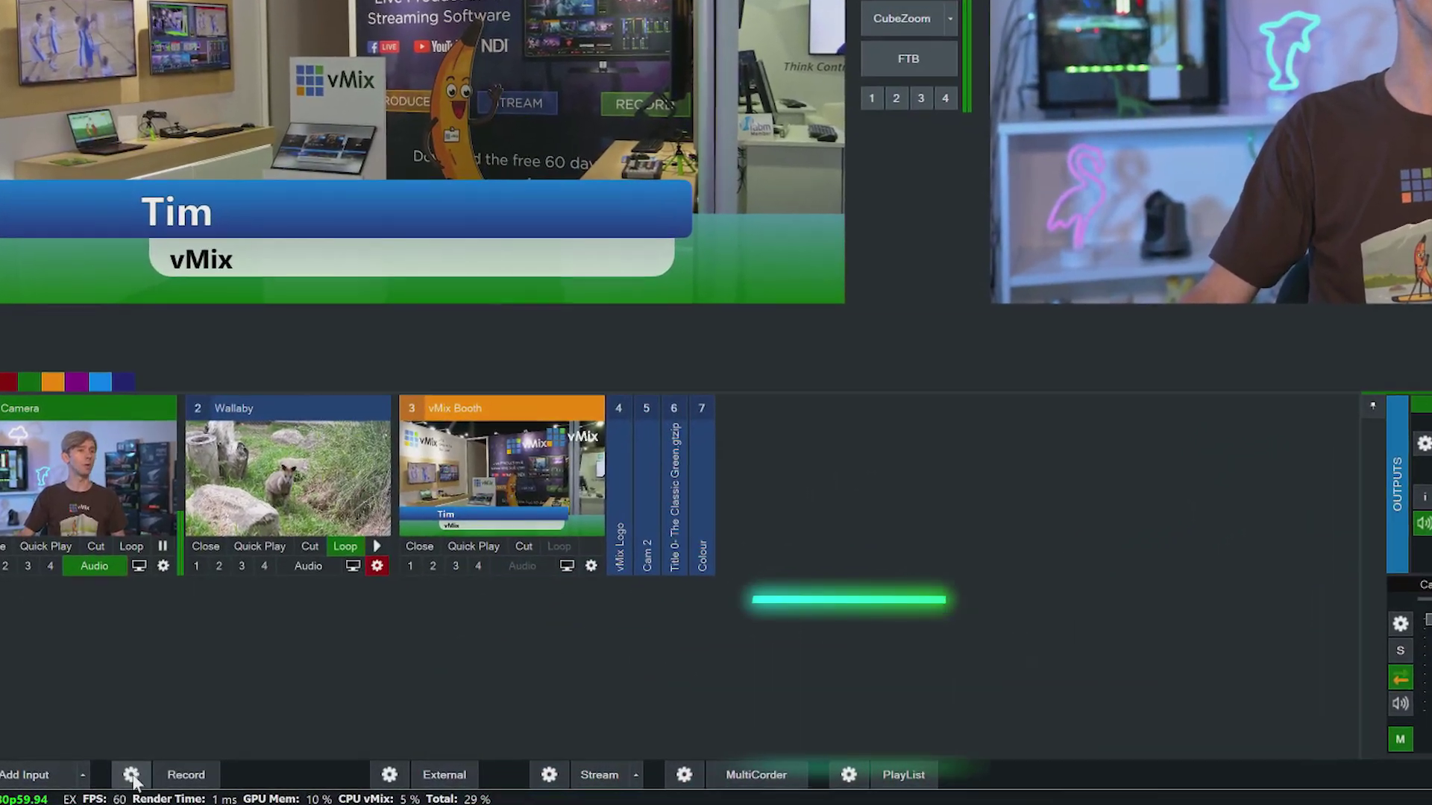
Step: Accept the 1920x1080 MP4 recording settings, then stop the running recording
click(135, 774)
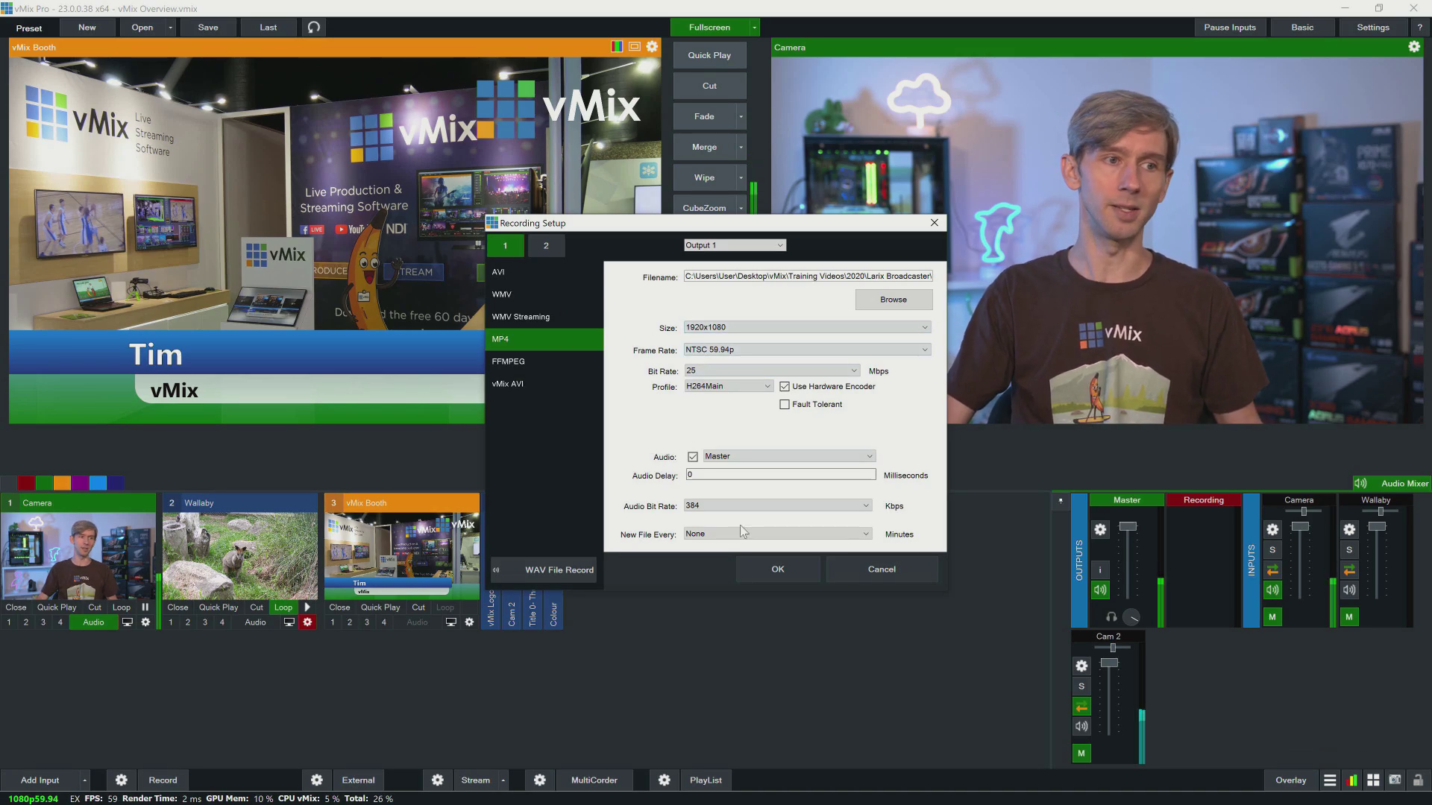
click(793, 566)
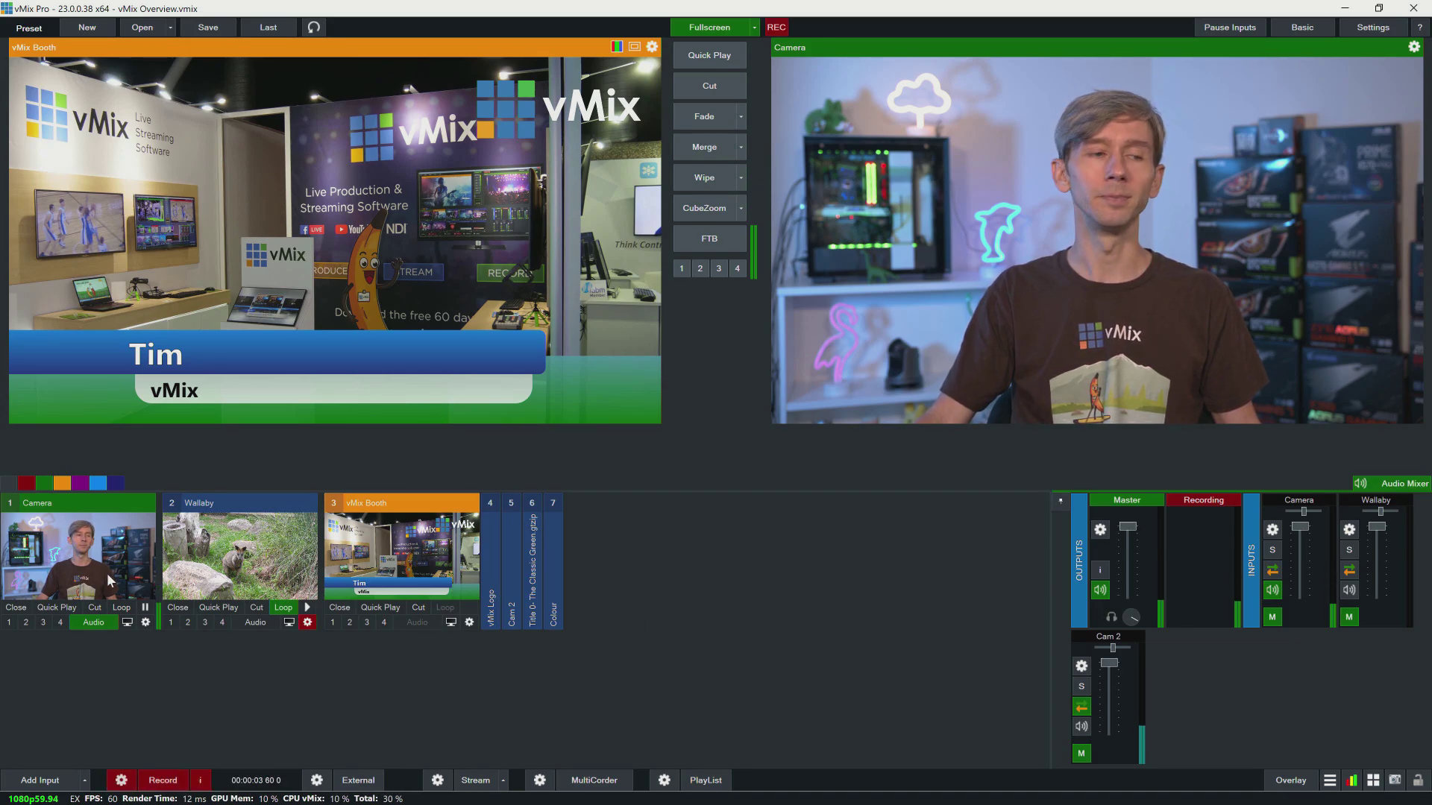
click(162, 780)
click(687, 458)
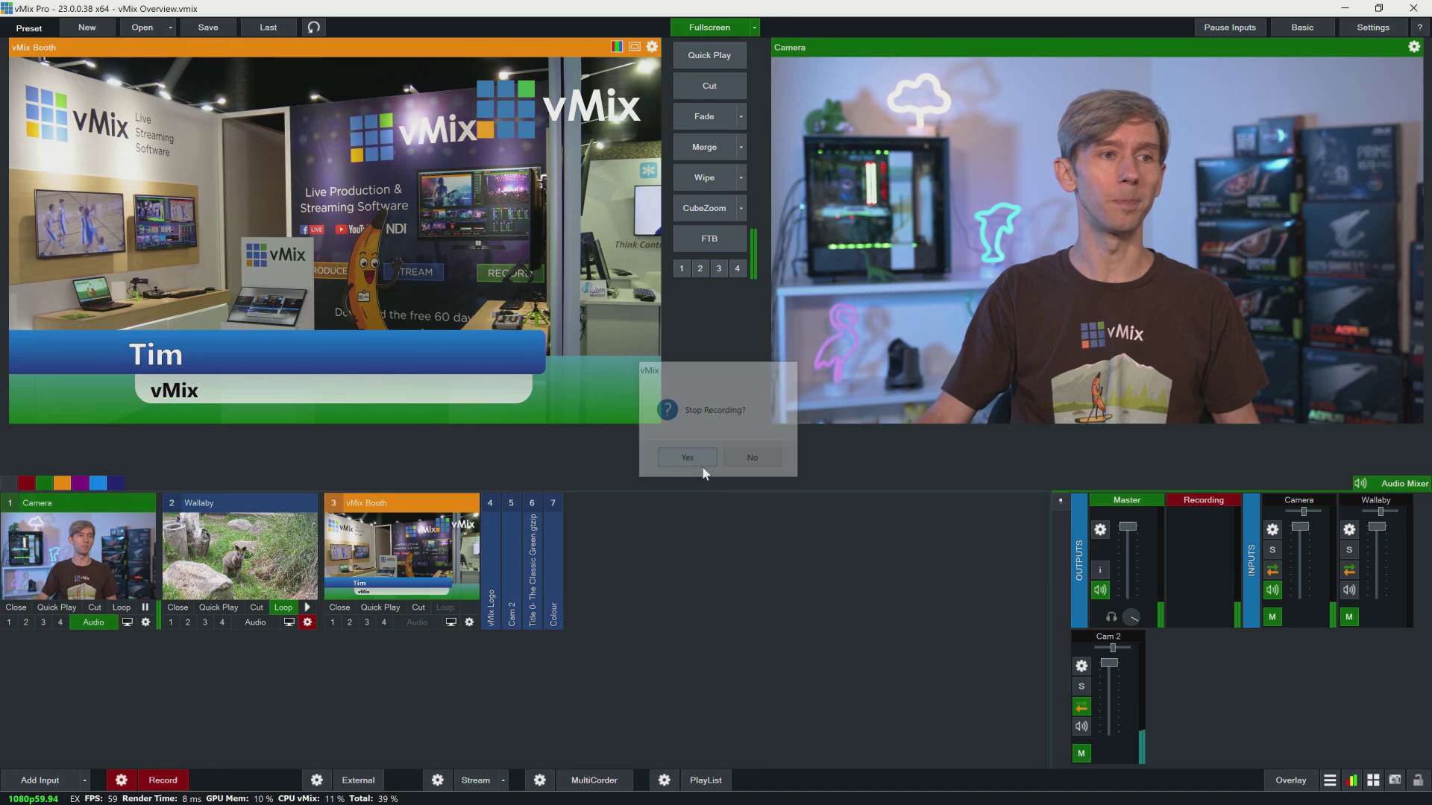
click(438, 781)
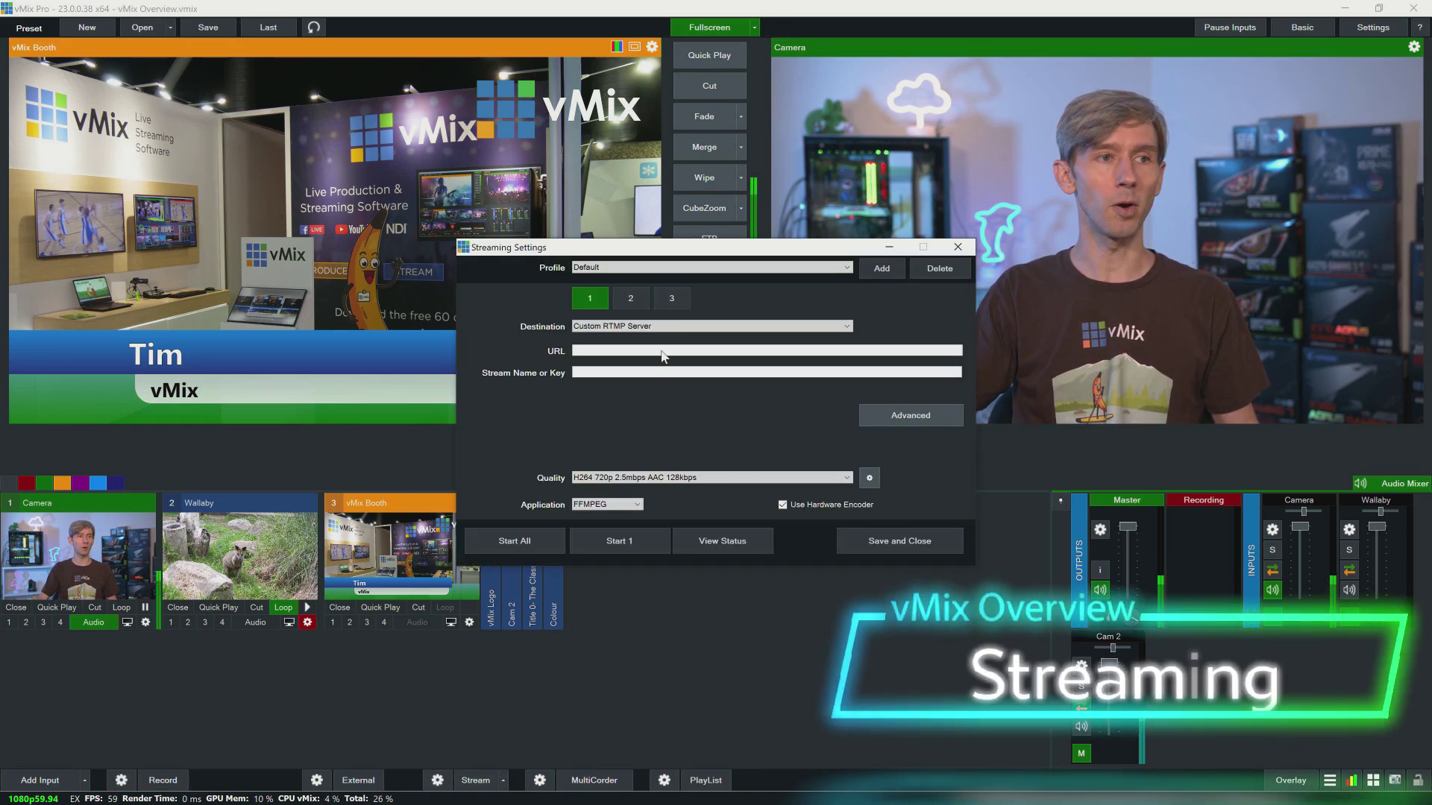
click(623, 327)
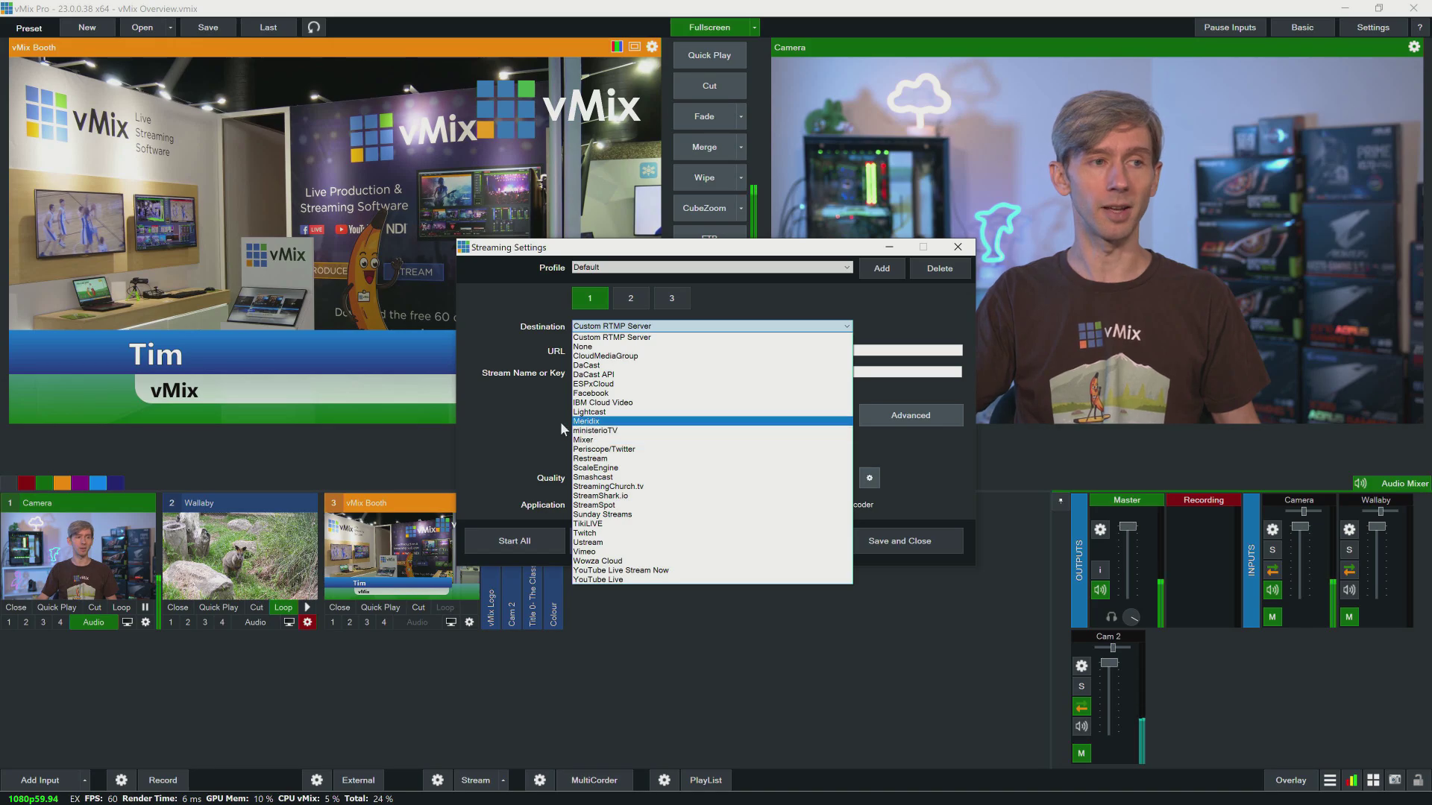
click(529, 442)
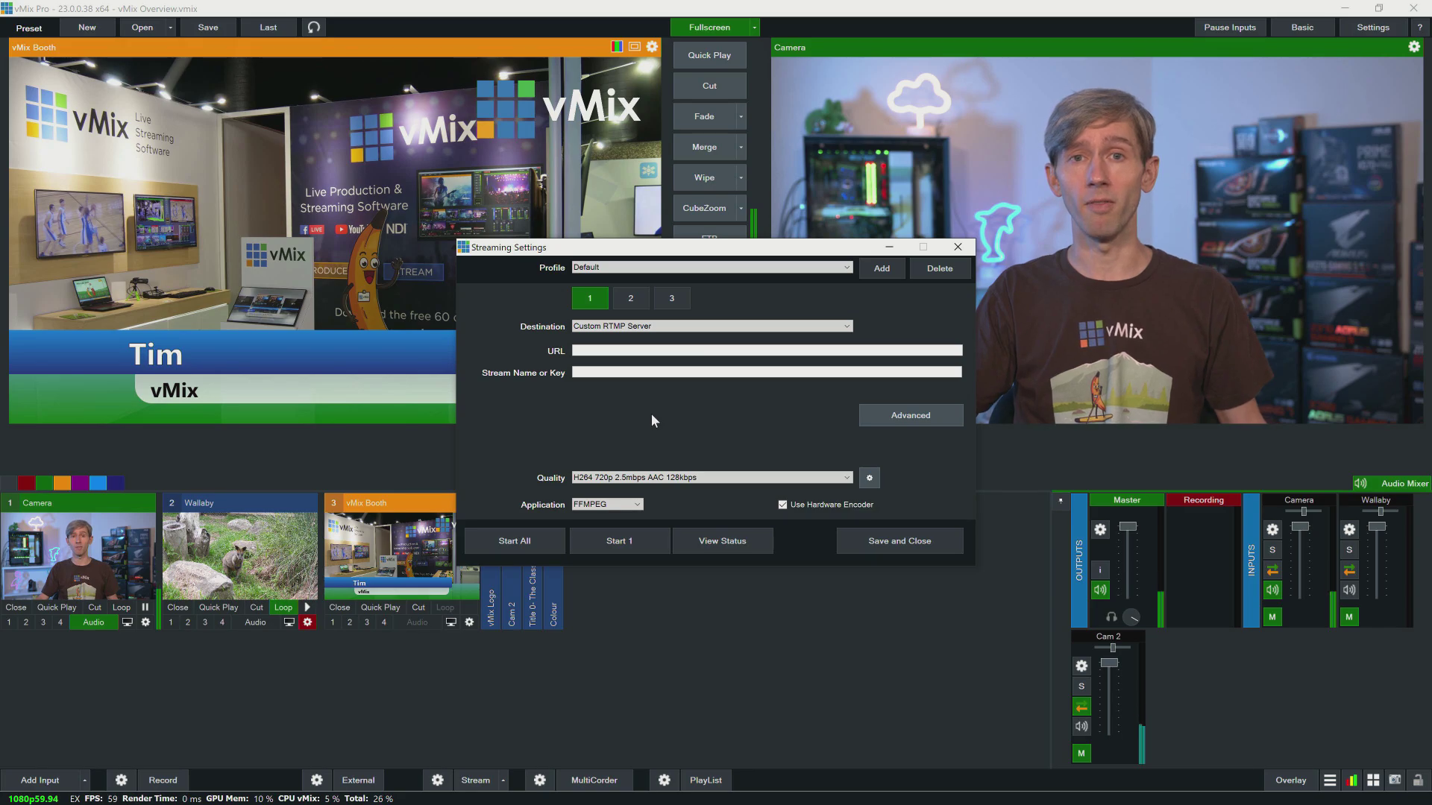
click(657, 478)
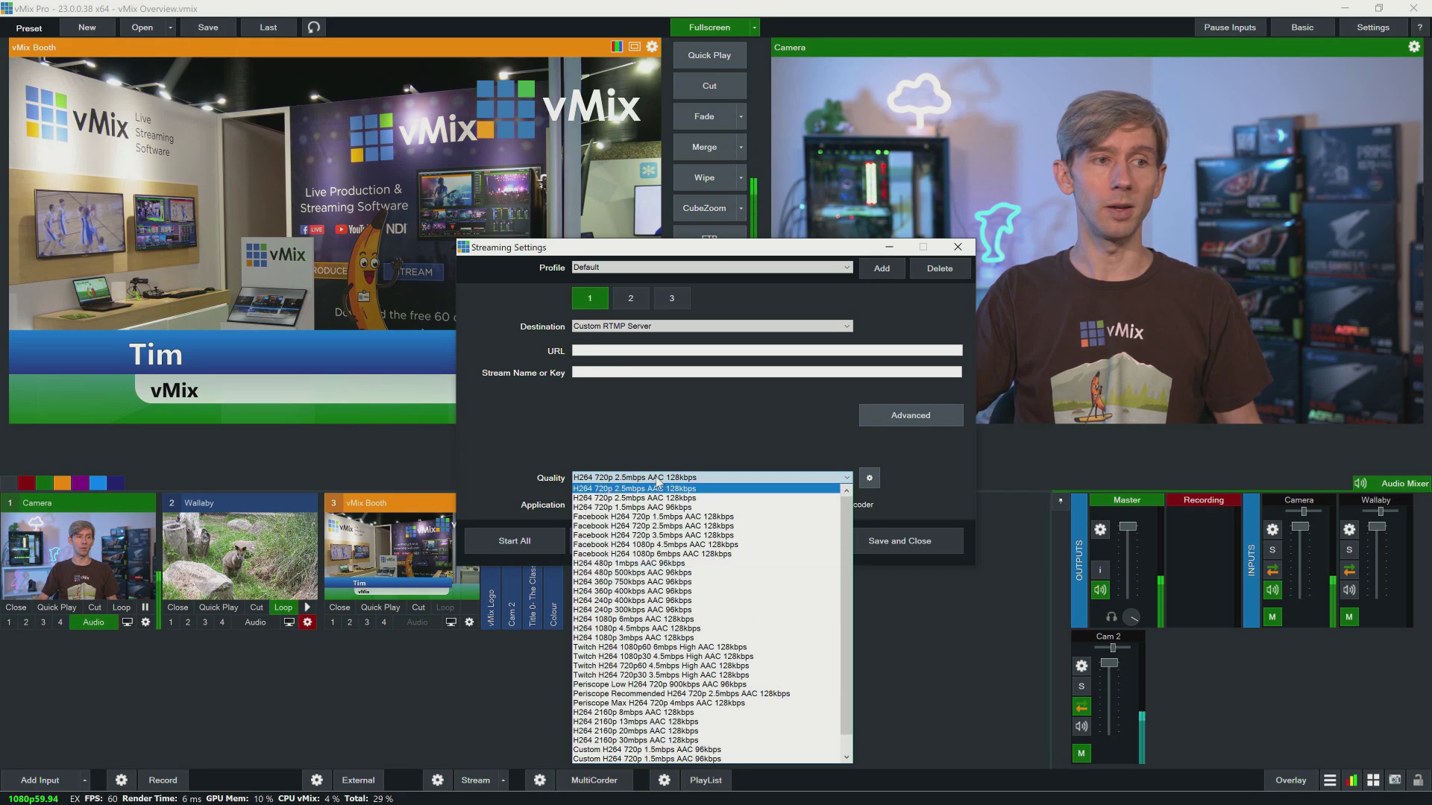
click(660, 488)
click(869, 479)
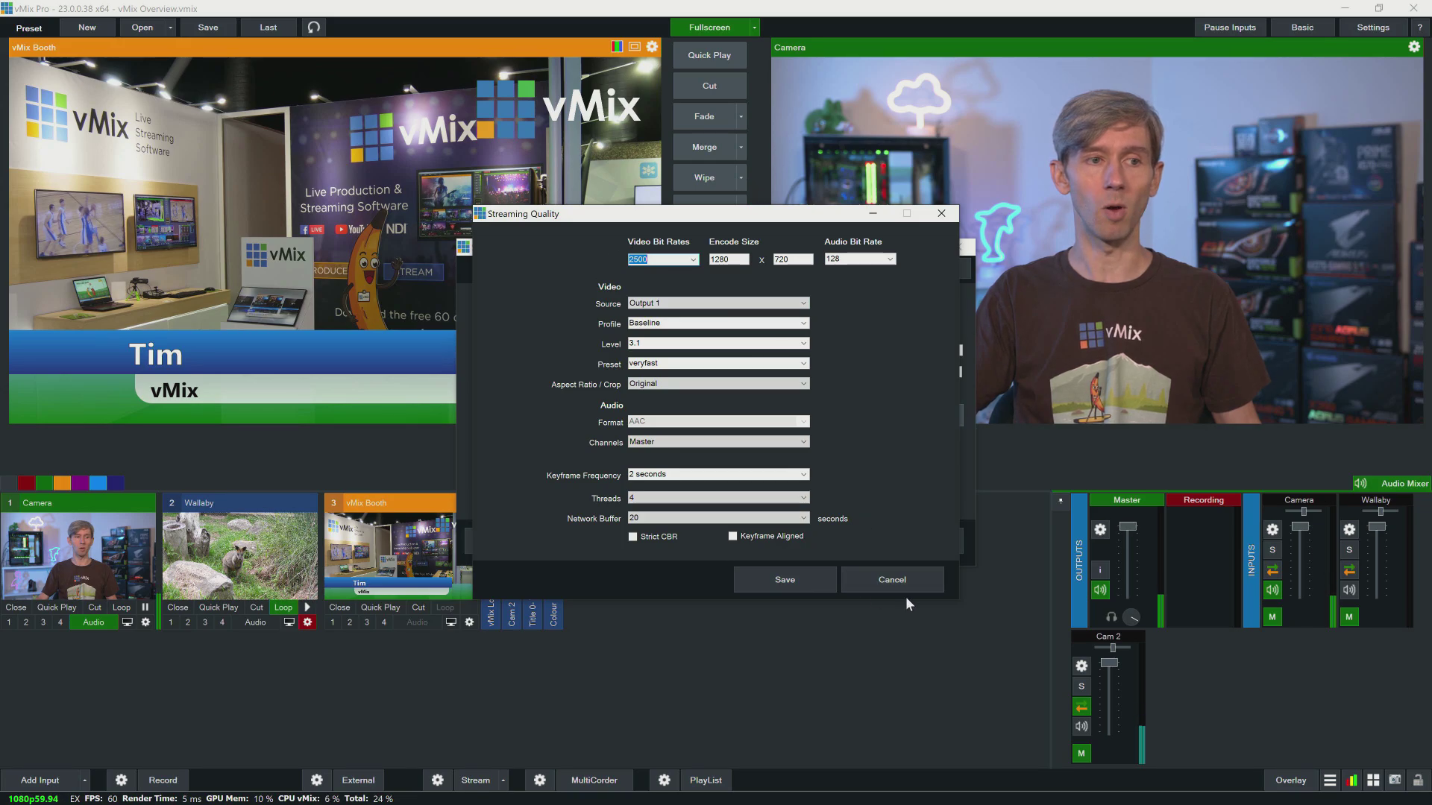
click(807, 574)
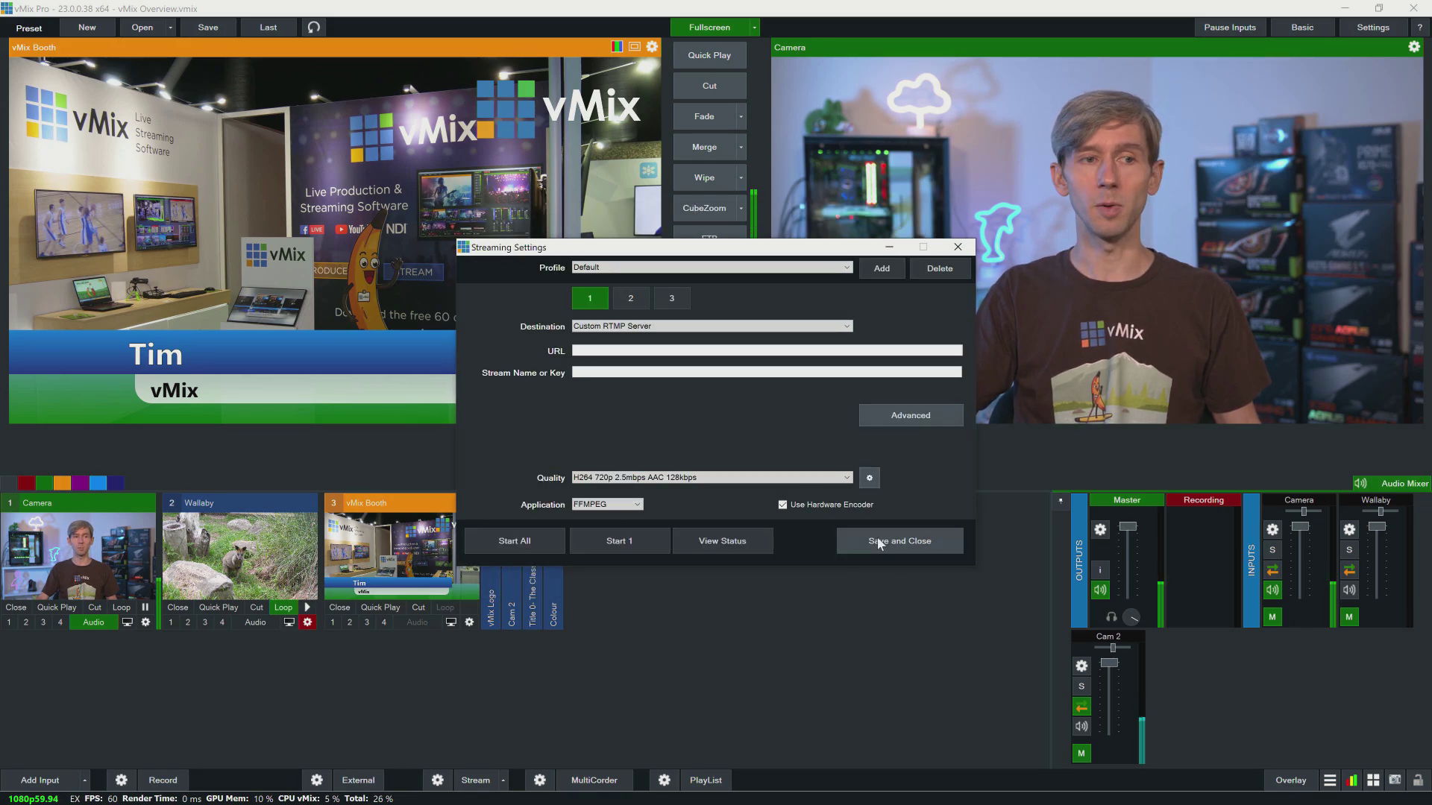
click(901, 543)
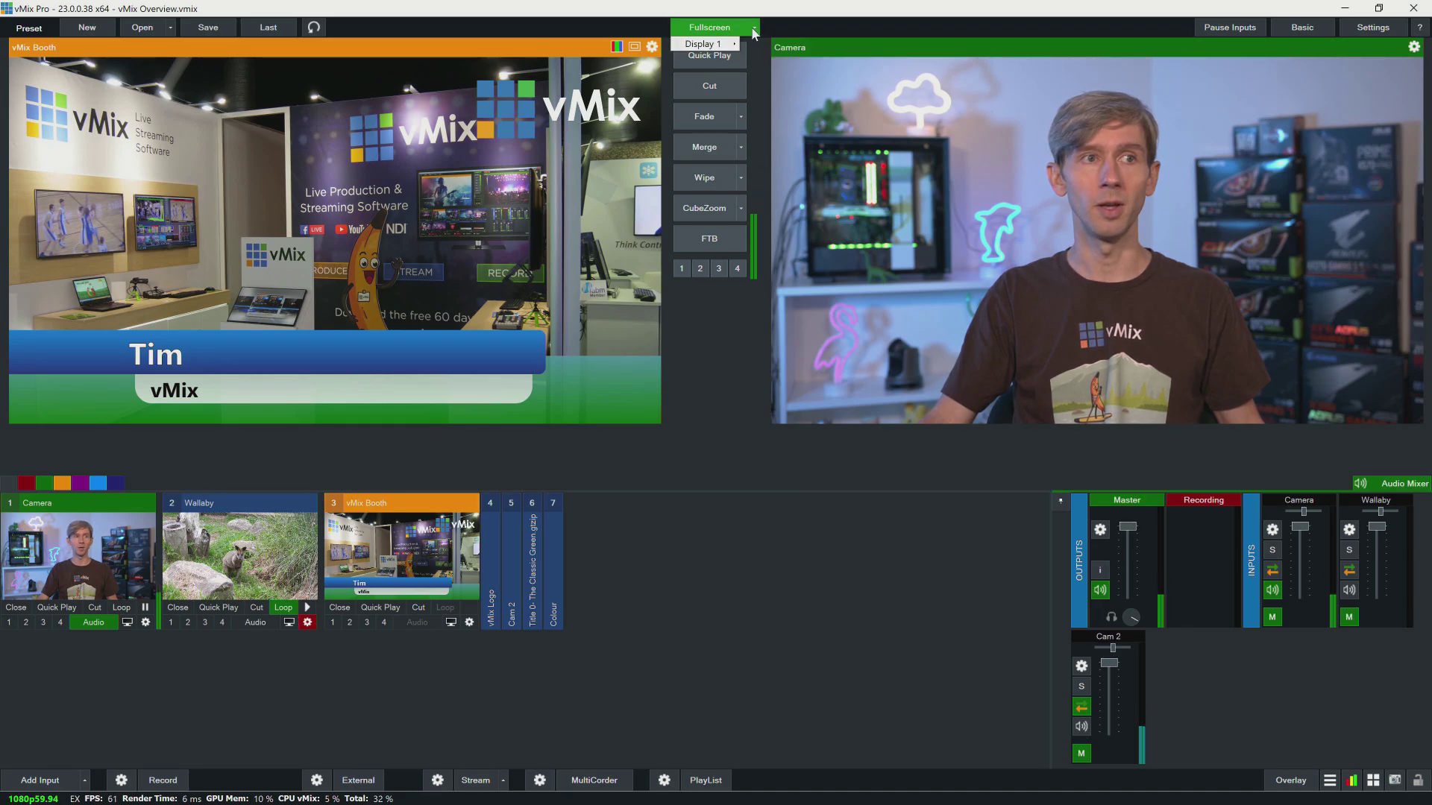
click(734, 45)
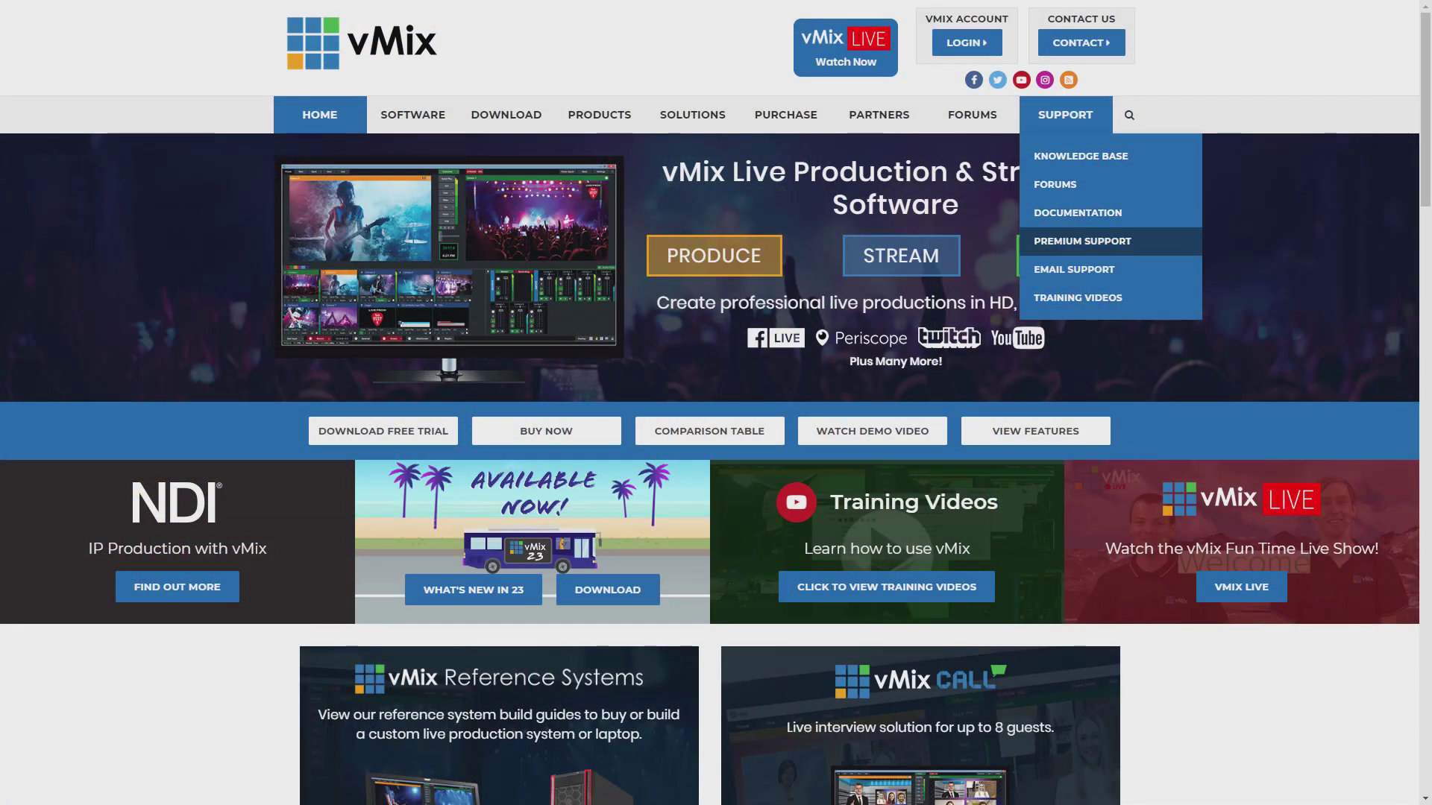
Step: Open vmix.com's Email Support page to bring up the blank Contact Us enquiry form
click(1074, 269)
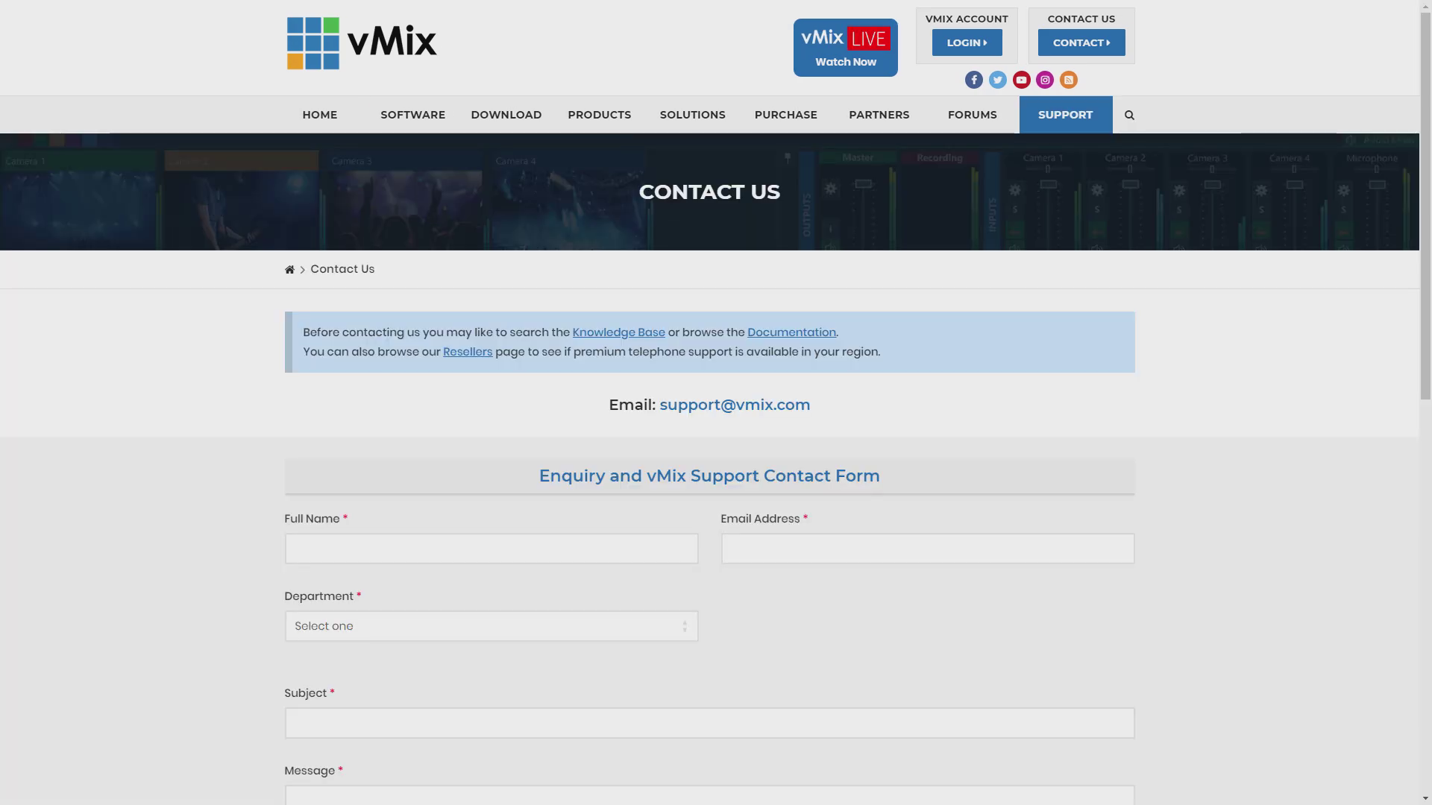